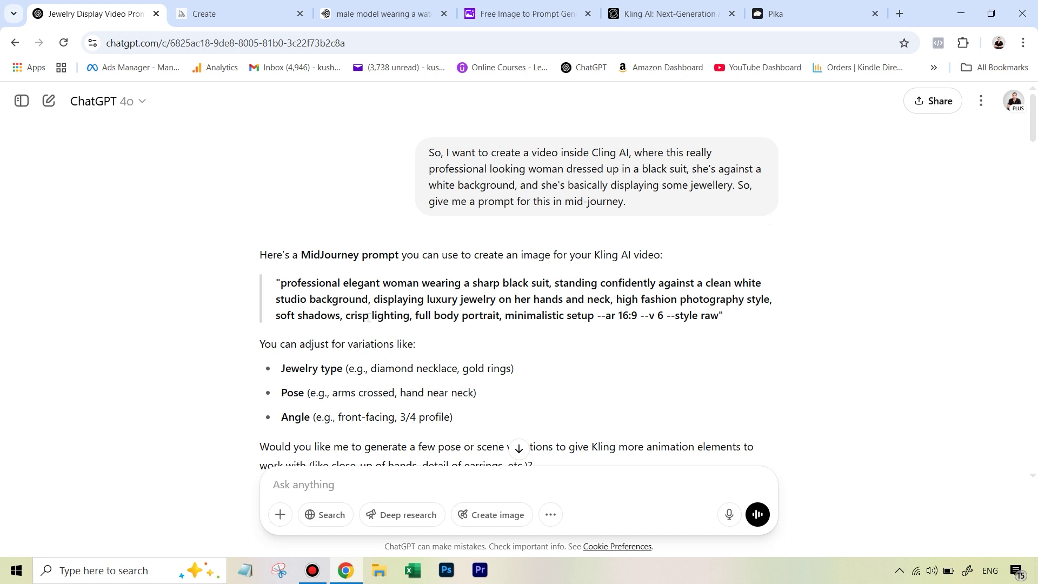
Read the updated podium jewelry prompt in ChatGPT, then go to Midjourney's Create gallery.
scroll(377, 273, "down", 6)
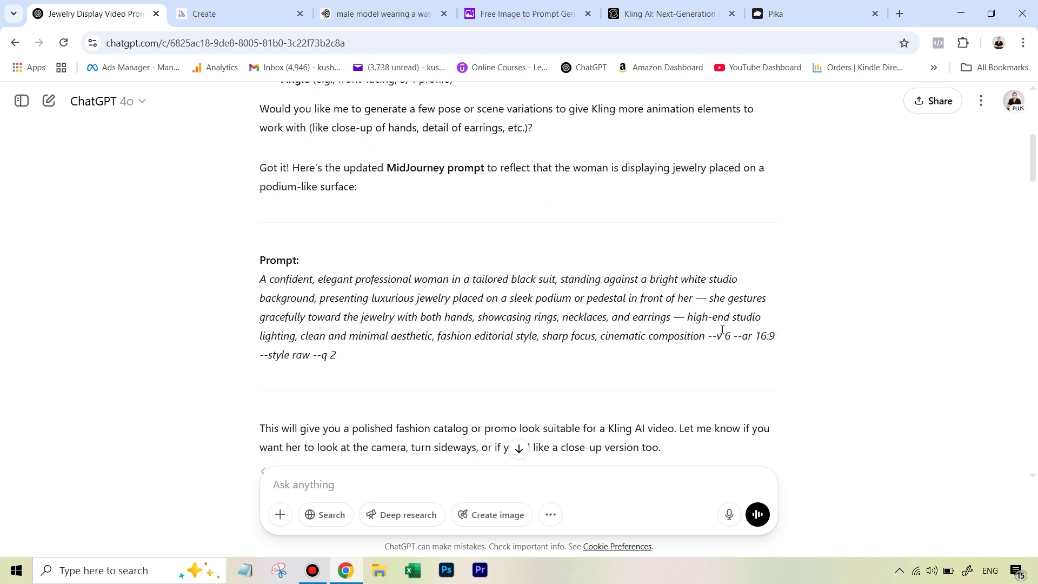
left_click(236, 10)
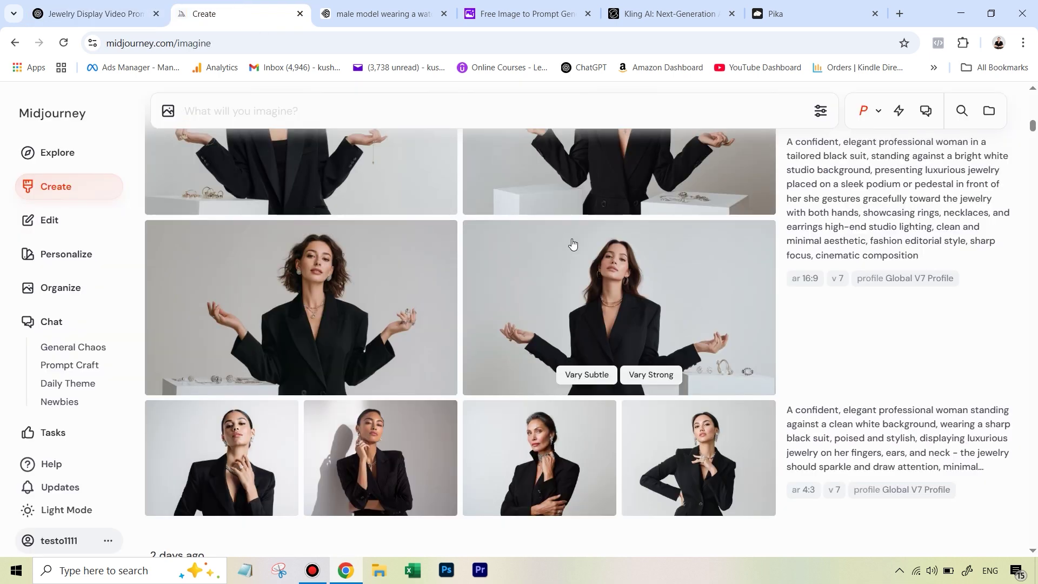
Enlarge the earlier hand-on-neck portrait in Midjourney, close it, and return to ChatGPT.
scroll(249, 413, "down", 1)
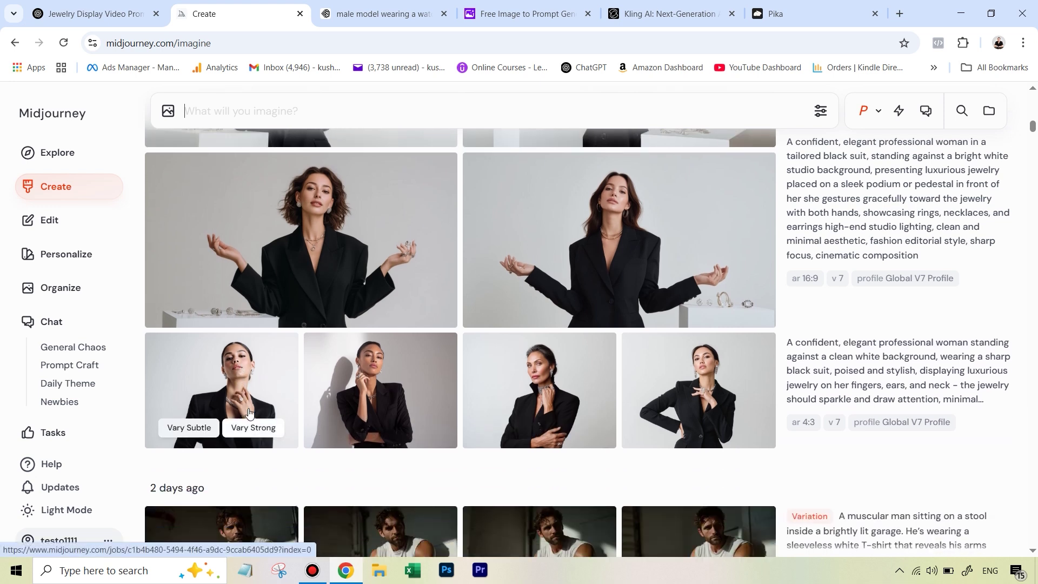
left_click(250, 356)
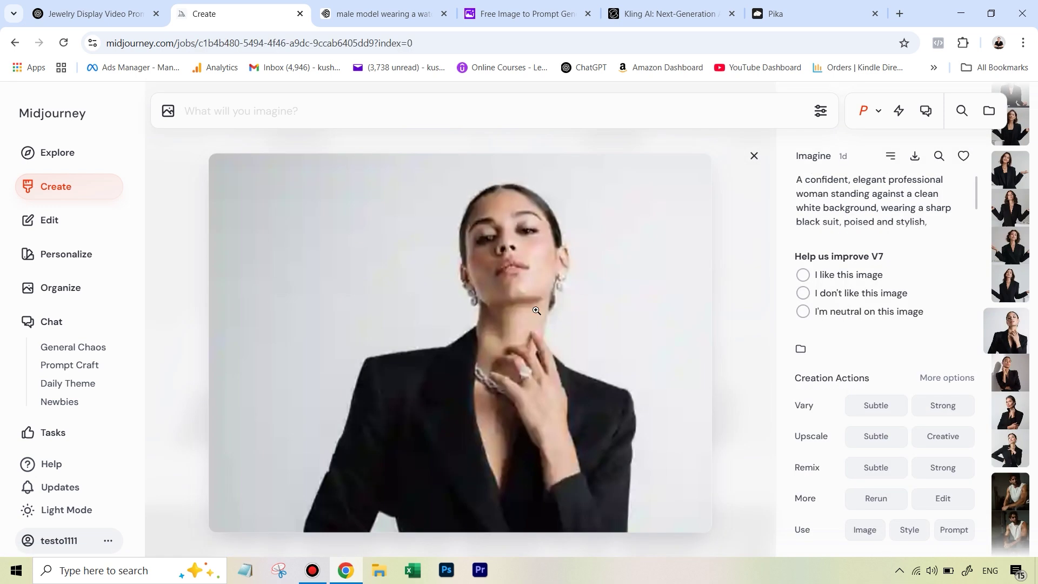
left_click(755, 158)
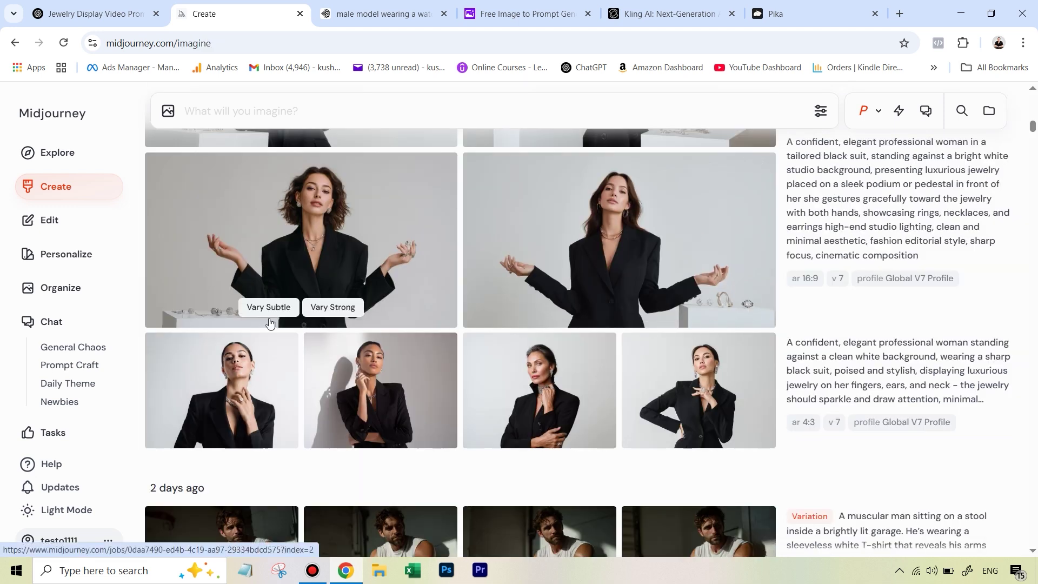
left_click(123, 6)
Read ChatGPT's two-hand and one-hand presentation prompts, then return to the Midjourney feed.
scroll(660, 262, "down", 5)
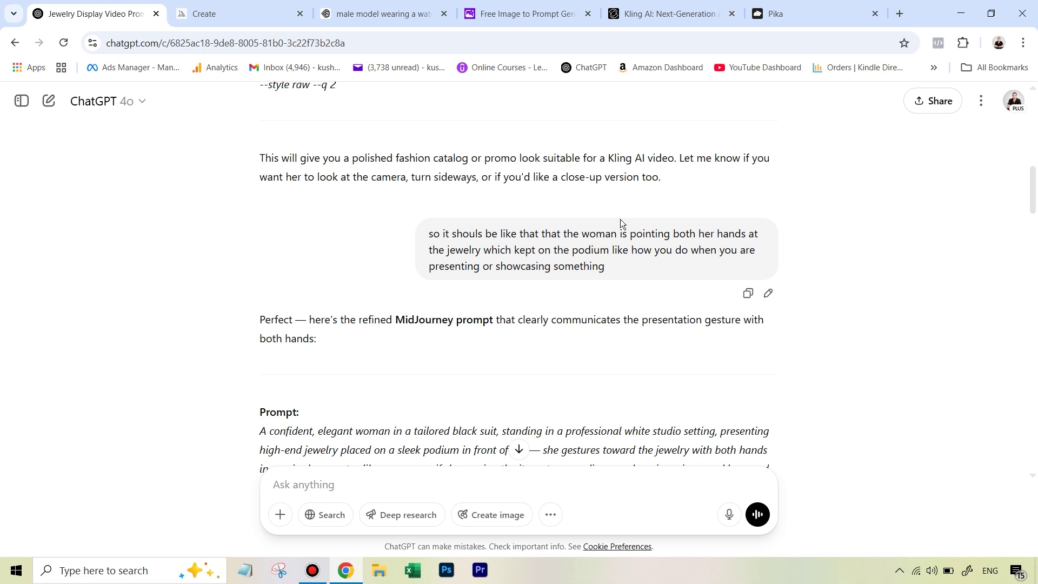
scroll(605, 275, "down", 4)
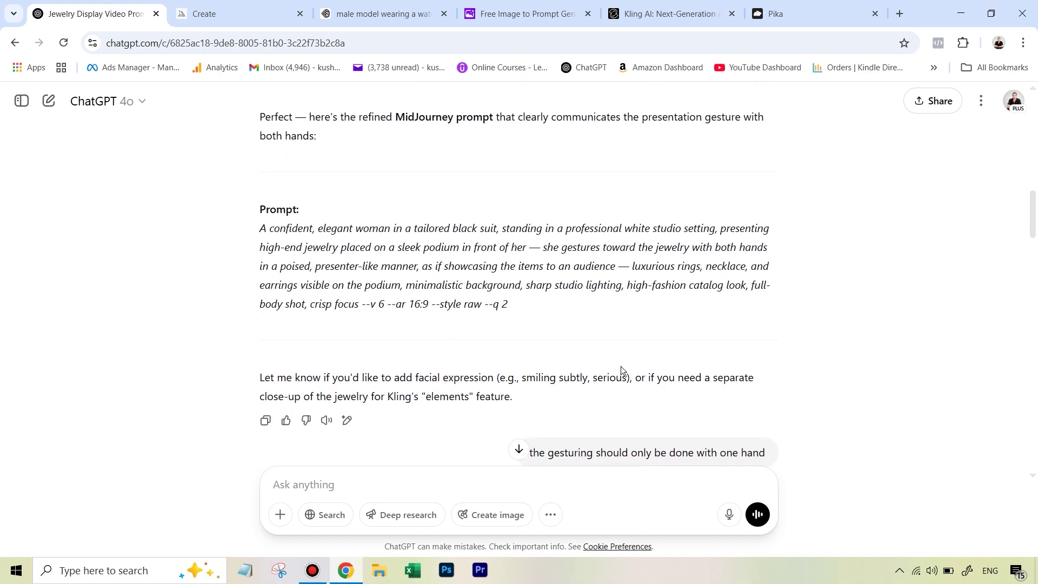
scroll(621, 365, "down", 2)
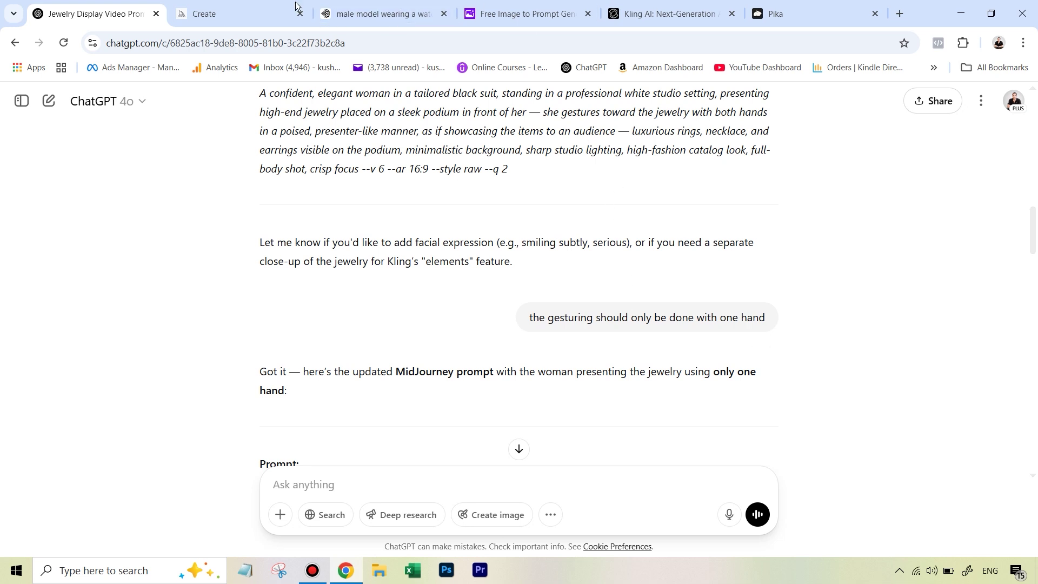
left_click(274, 15)
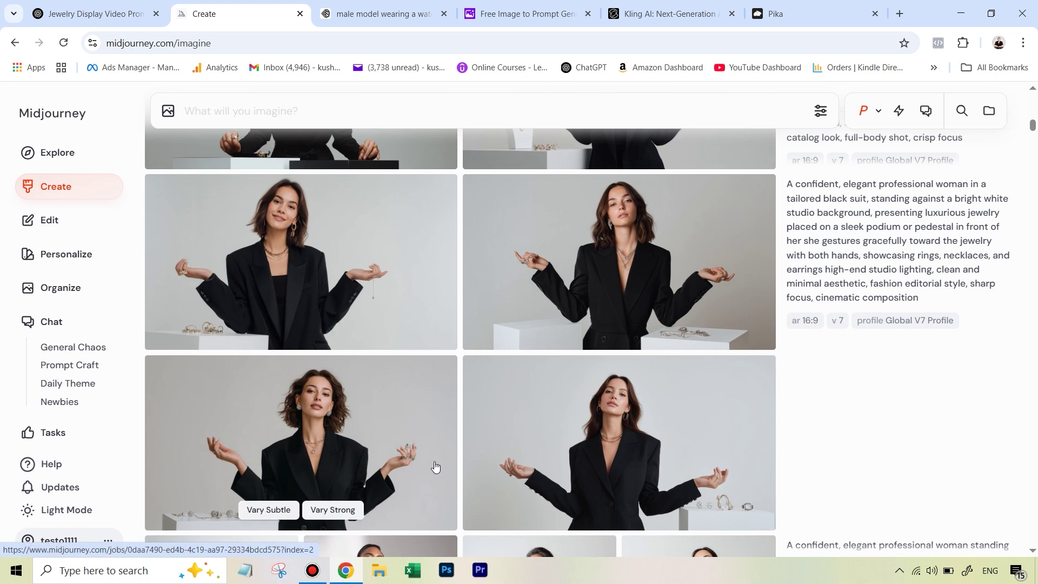
scroll(556, 447, "up", 2)
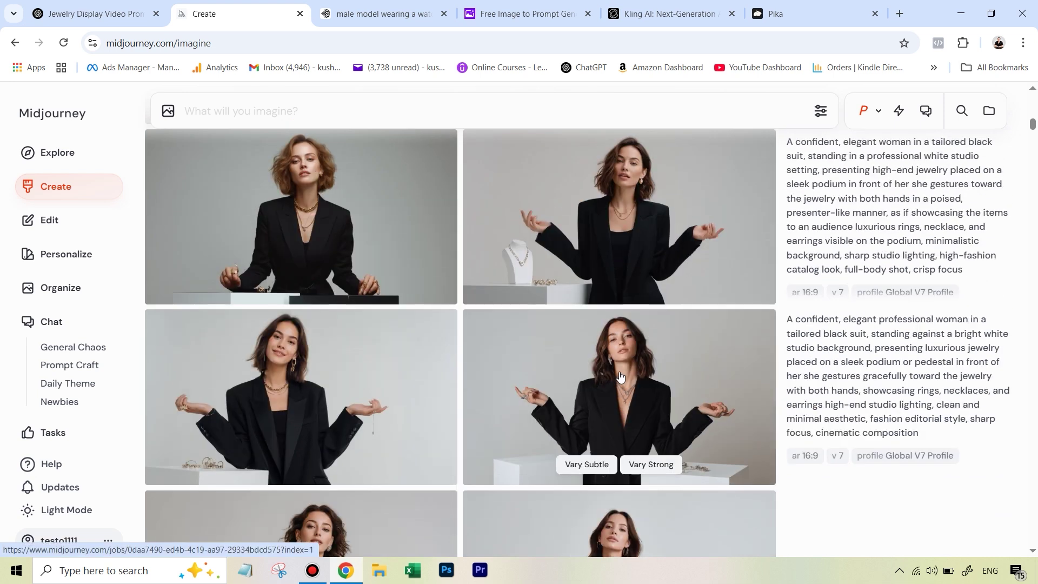
scroll(401, 290, "up", 4)
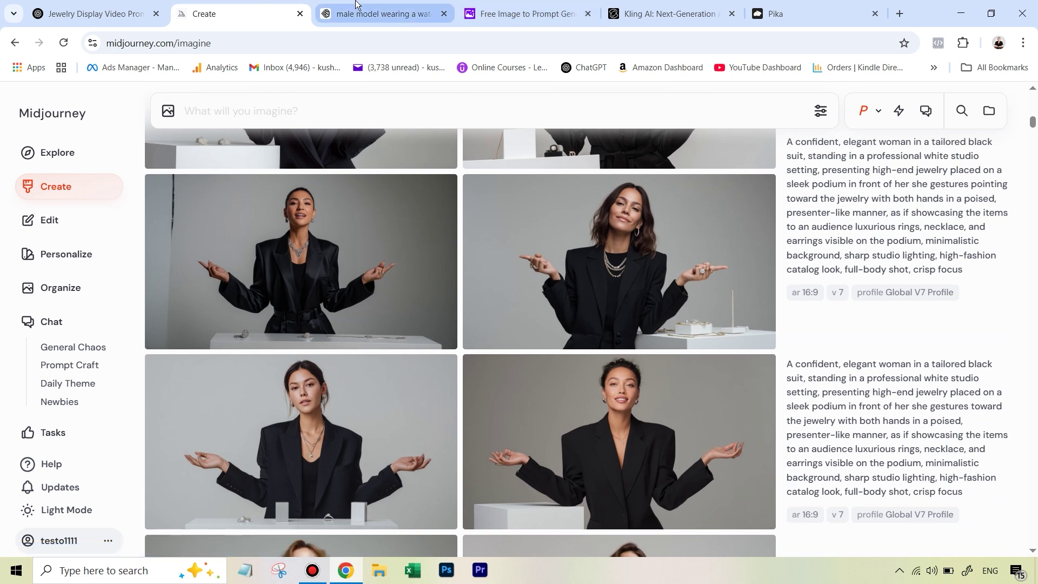
left_click(95, 13)
scroll(605, 339, "down", 5)
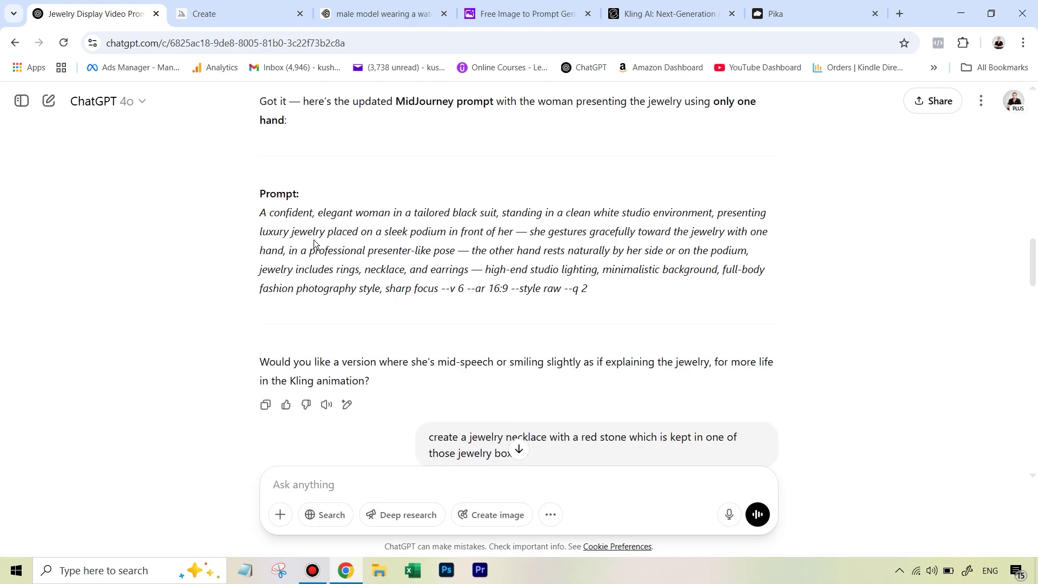
left_click(224, 15)
scroll(543, 381, "up", 1)
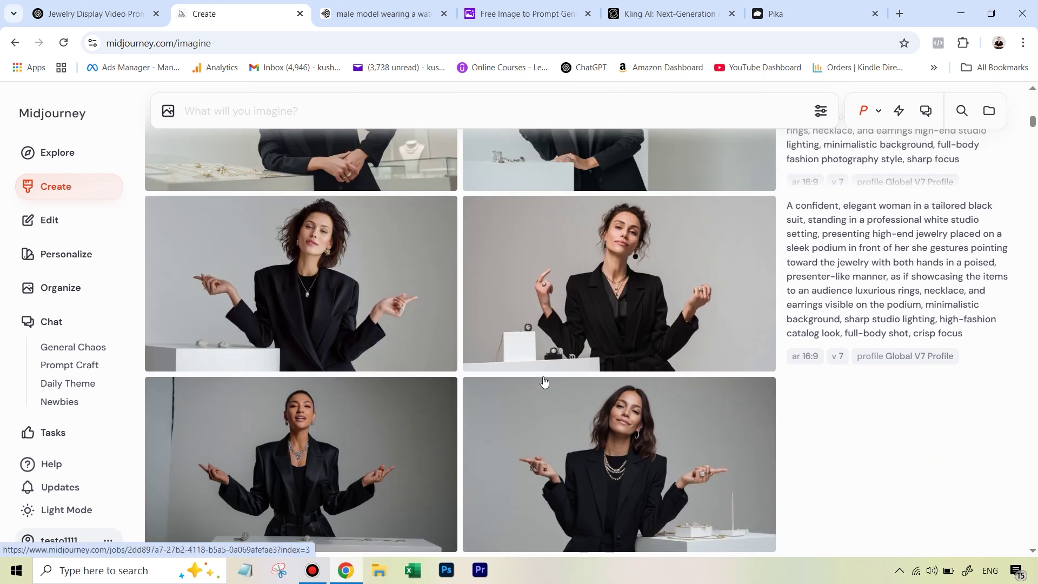
scroll(430, 323, "up", 4)
scroll(438, 319, "up", 1)
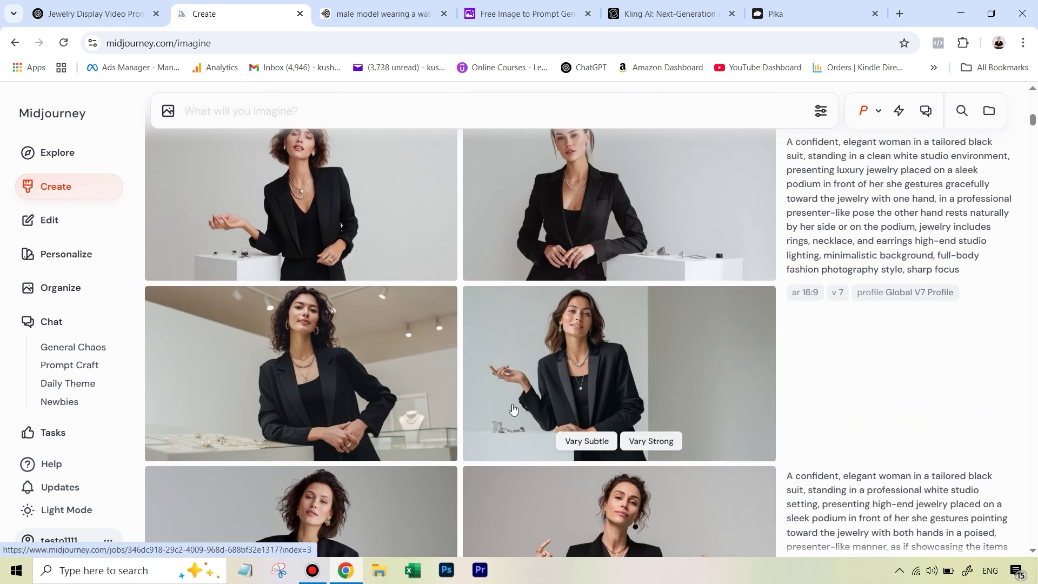
scroll(242, 375, "up", 3)
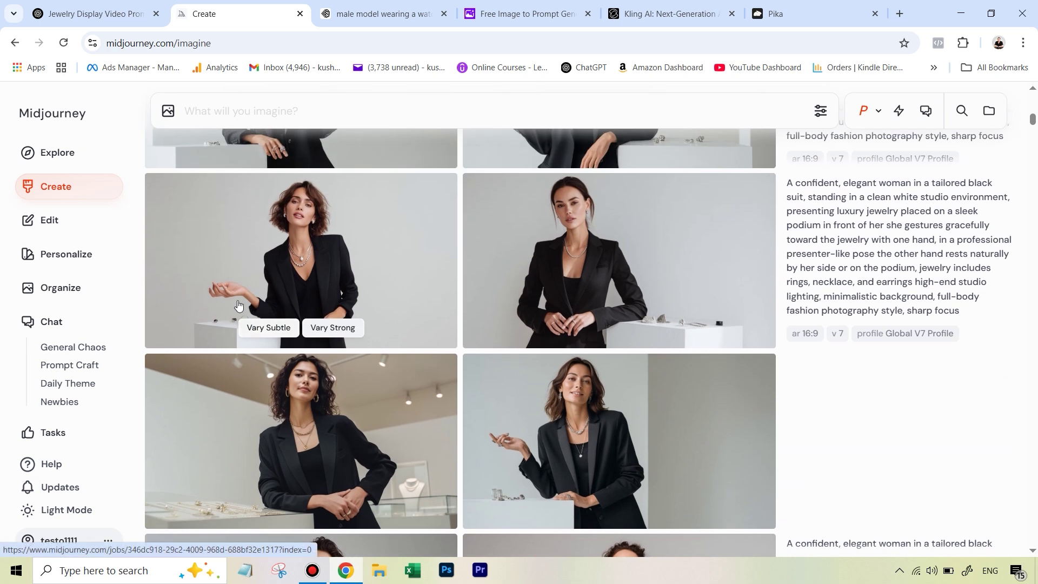
scroll(575, 289, "up", 2)
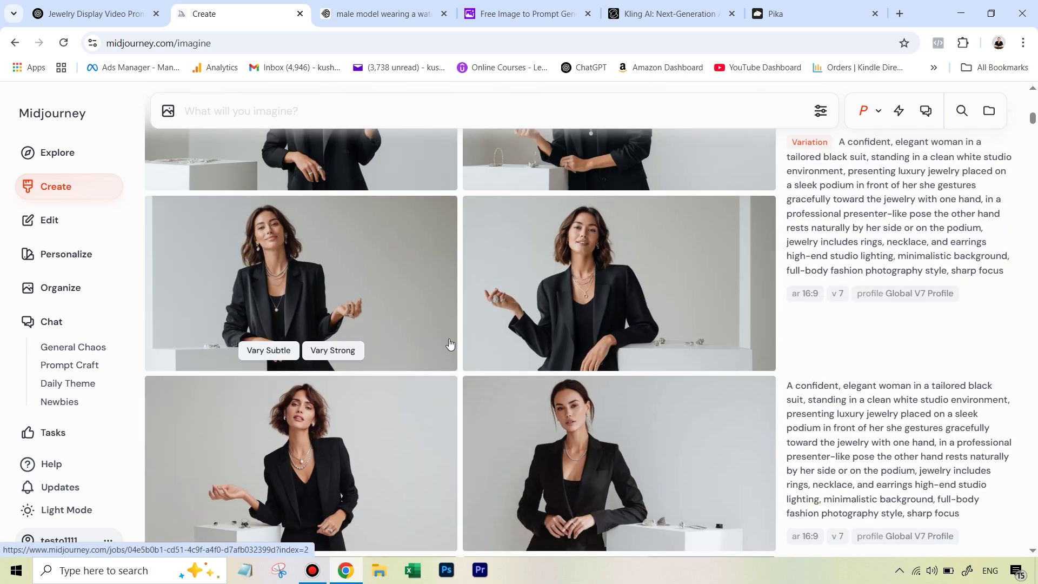
scroll(425, 362, "up", 1)
scroll(530, 353, "up", 3)
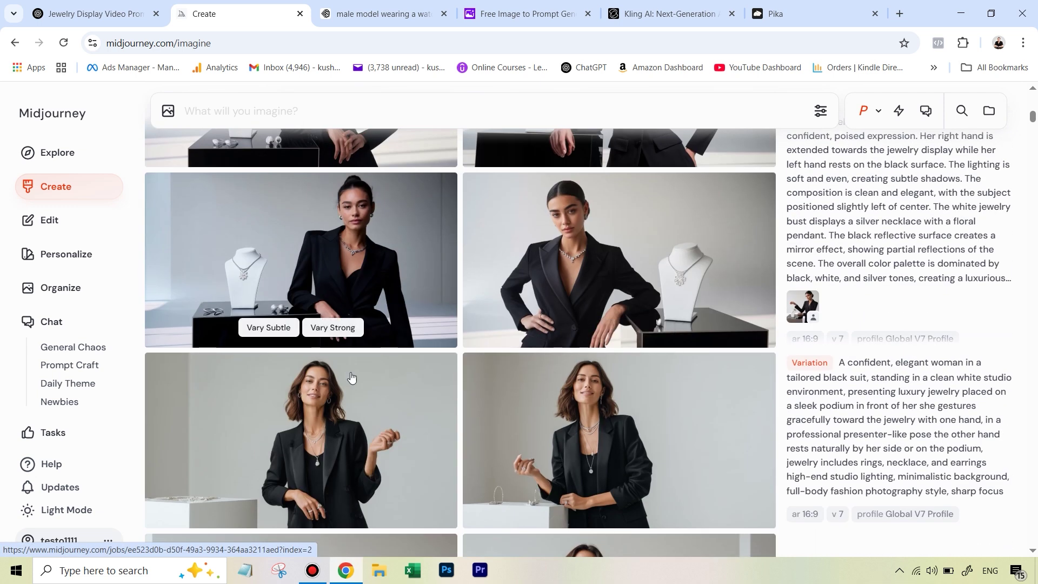
scroll(579, 330, "up", 2)
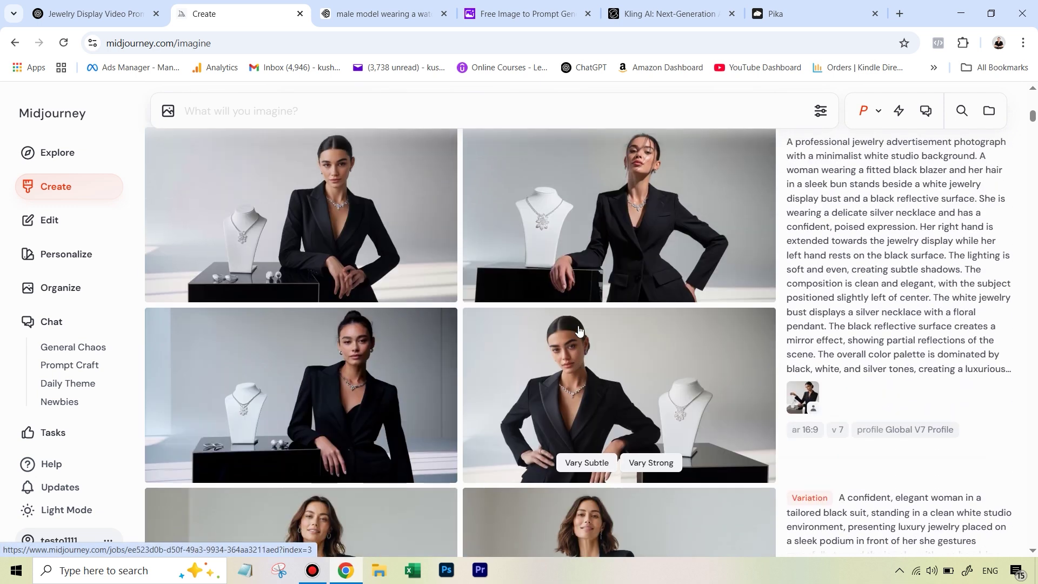
left_click(625, 358)
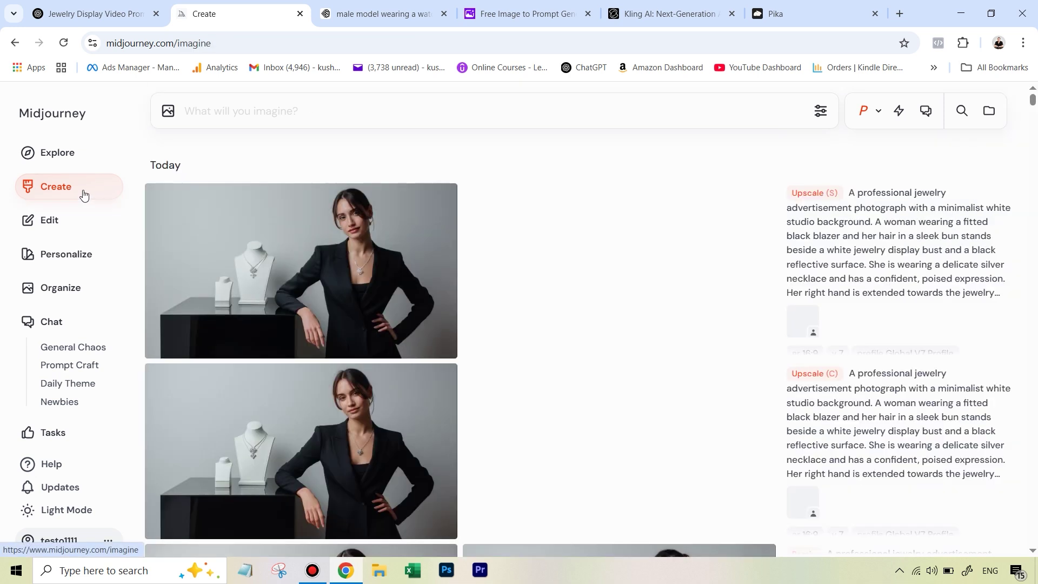
scroll(564, 370, "down", 10)
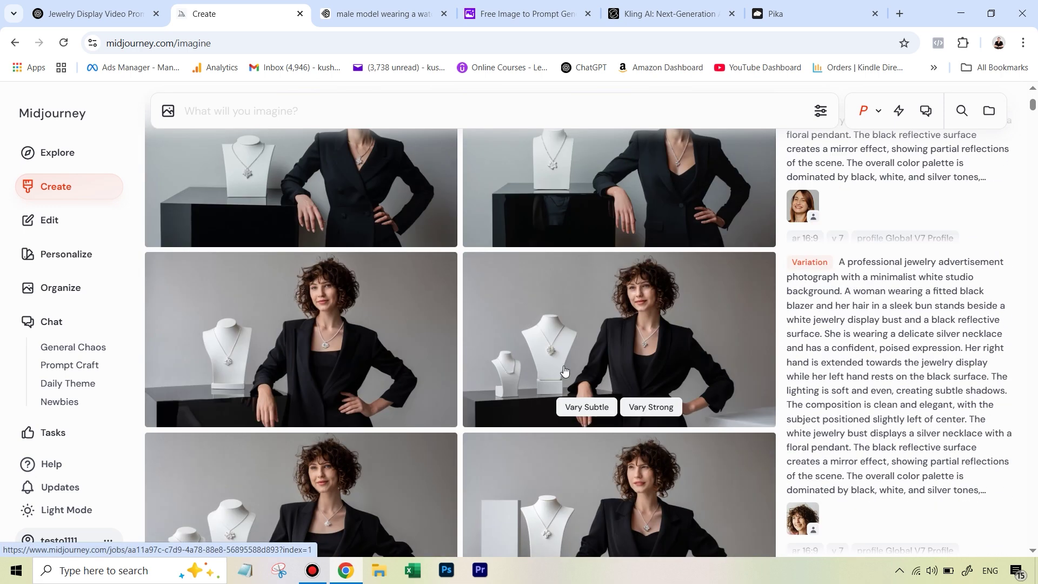
scroll(564, 370, "down", 10)
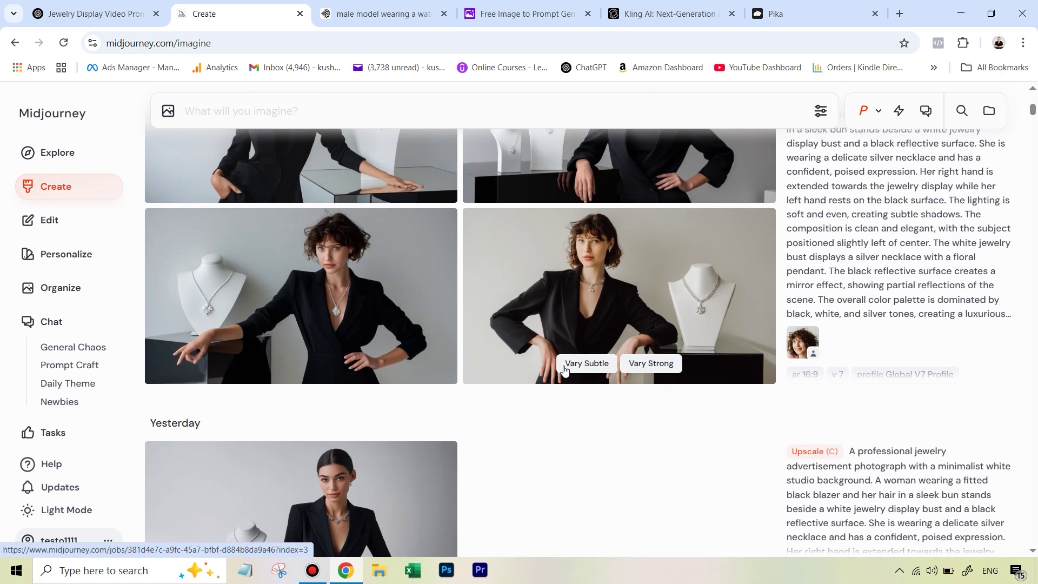
scroll(565, 370, "down", 10)
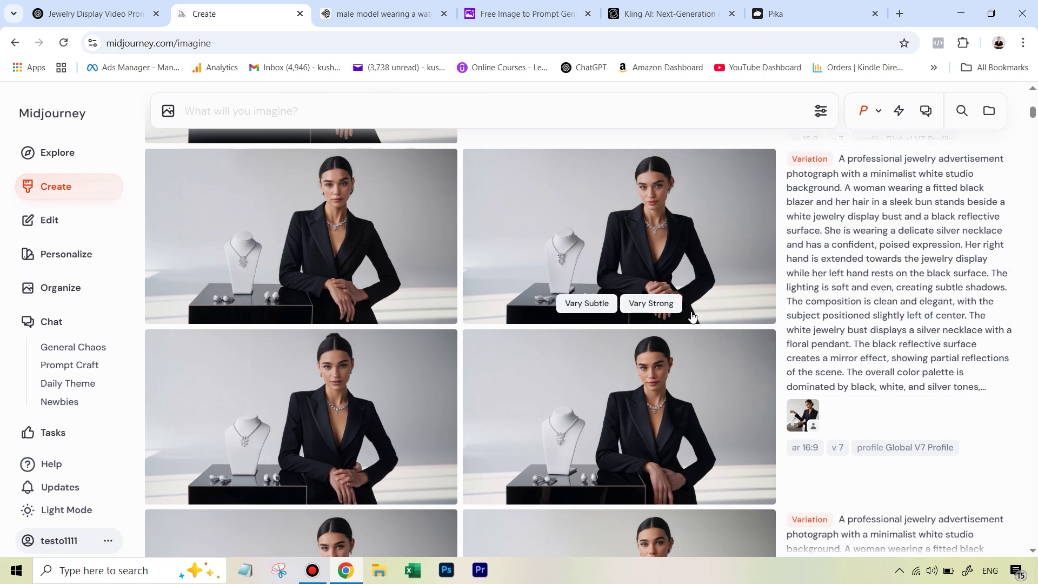
mouse_move(978, 384)
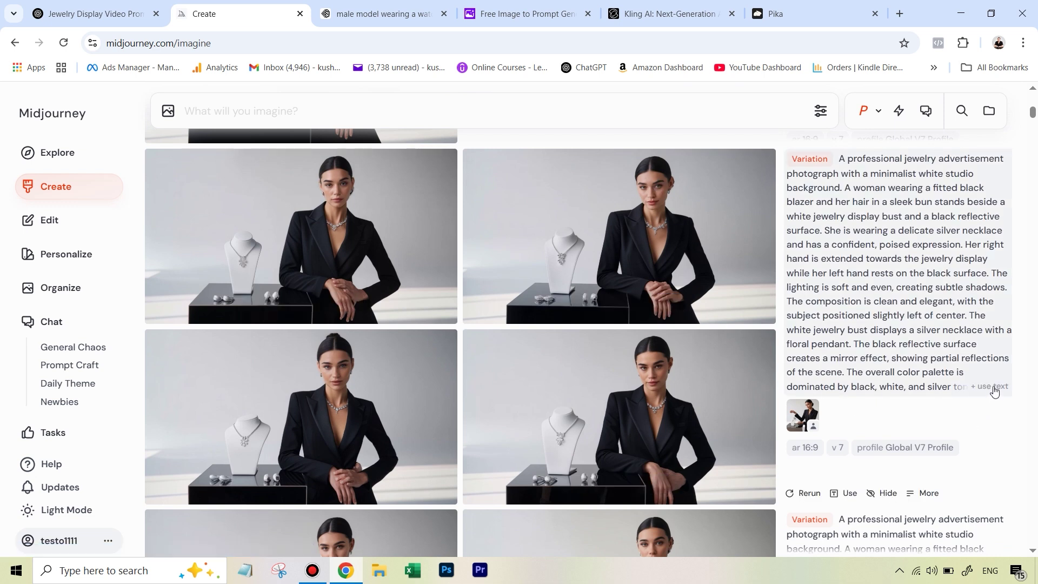
Reuse the jewelry-bust prompt with the smiling woman's portrait as Omni-Reference at strength 100.
left_click(989, 385)
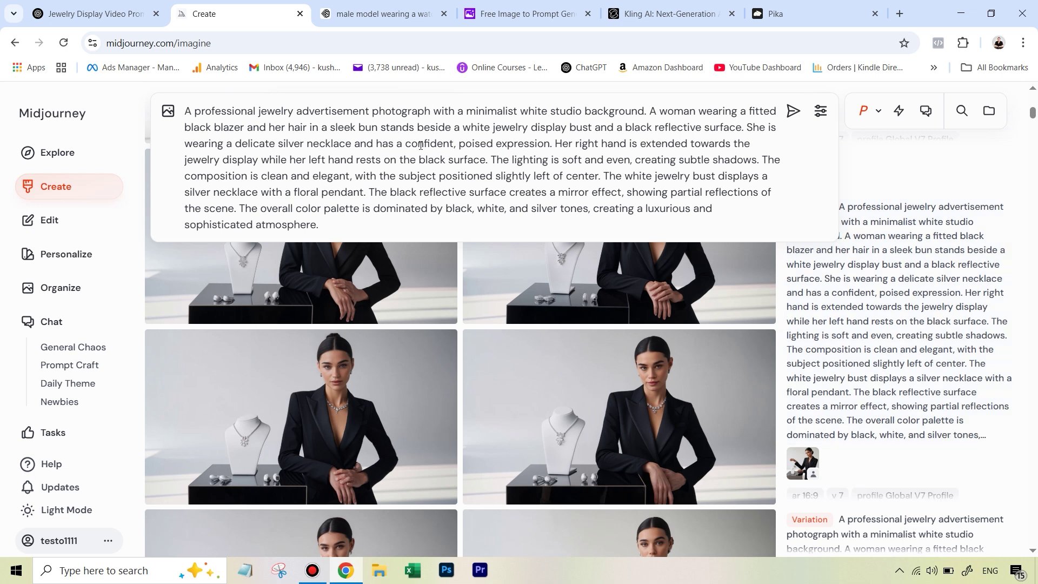
left_click(168, 117)
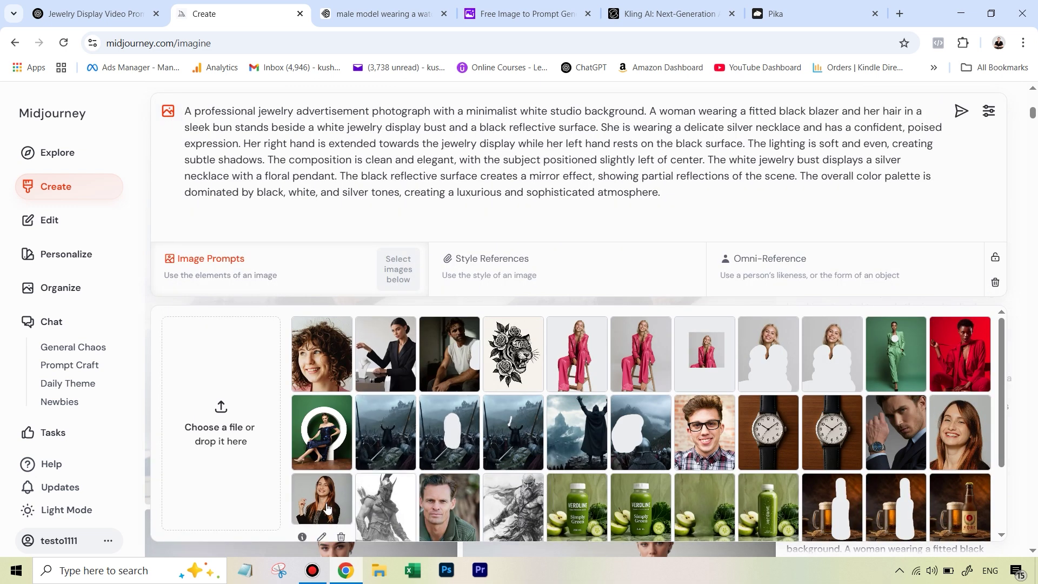
left_click_drag(326, 507, 778, 267)
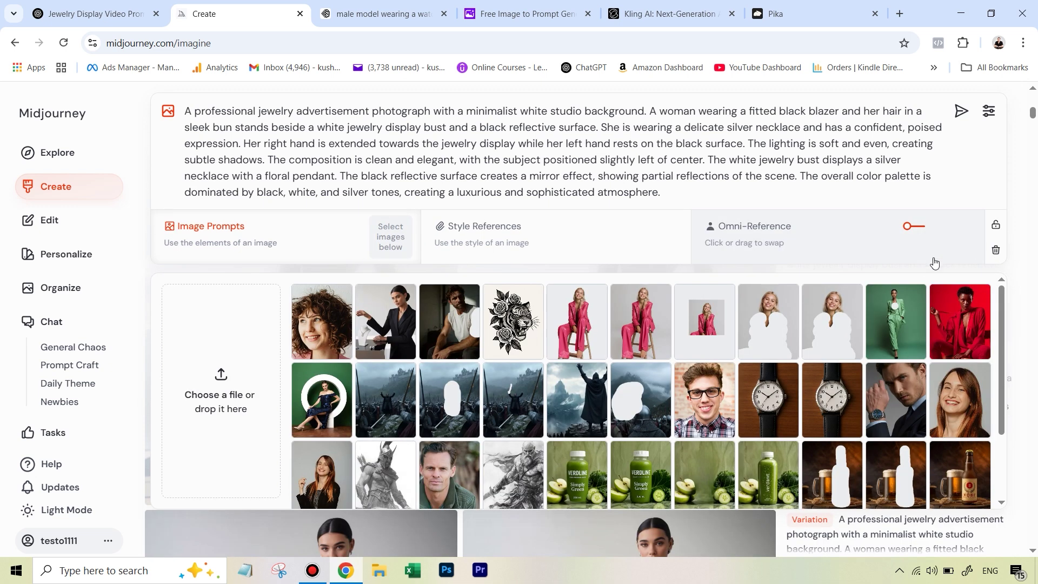
left_click(913, 226)
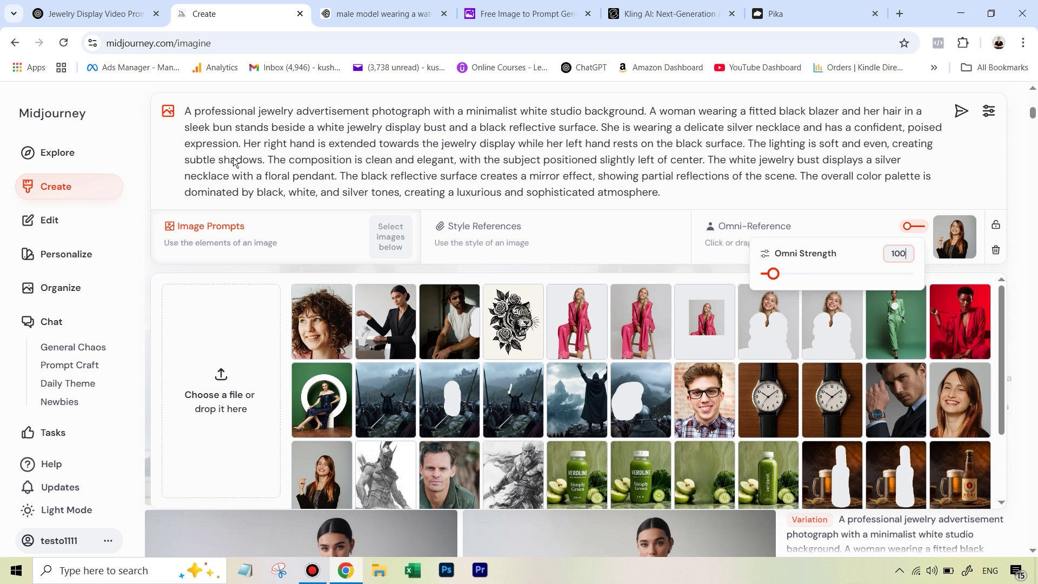
left_click(49, 191)
scroll(640, 352, "down", 3)
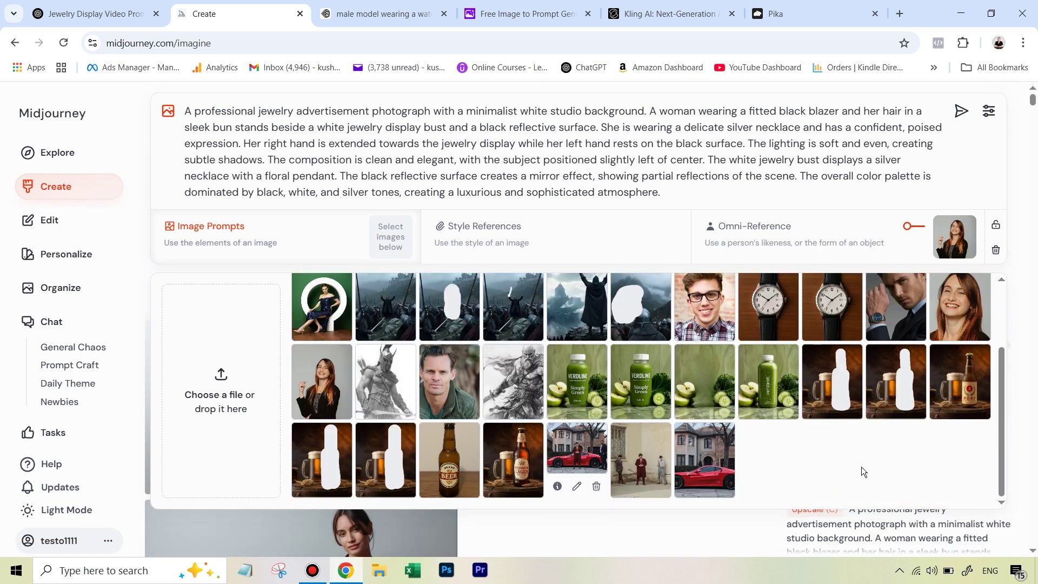
left_click(168, 111)
scroll(567, 429, "down", 5)
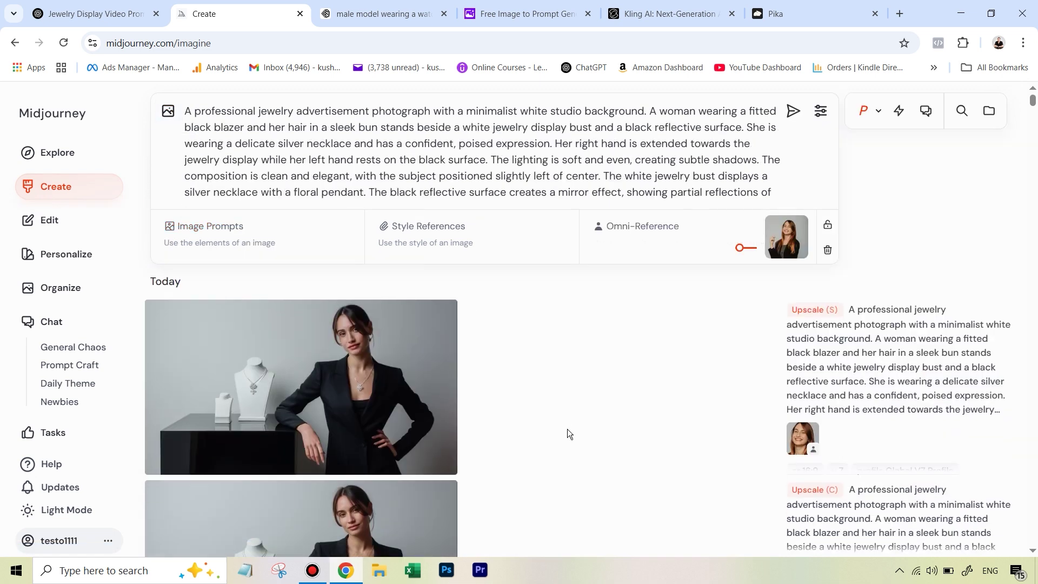
scroll(567, 433, "down", 10)
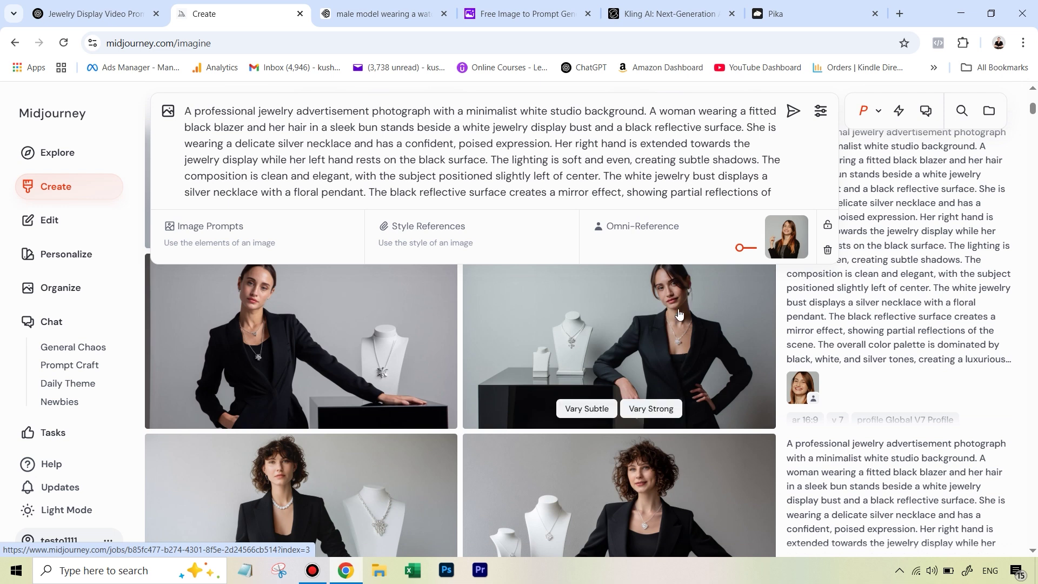
scroll(681, 324, "up", 1)
left_click(683, 395)
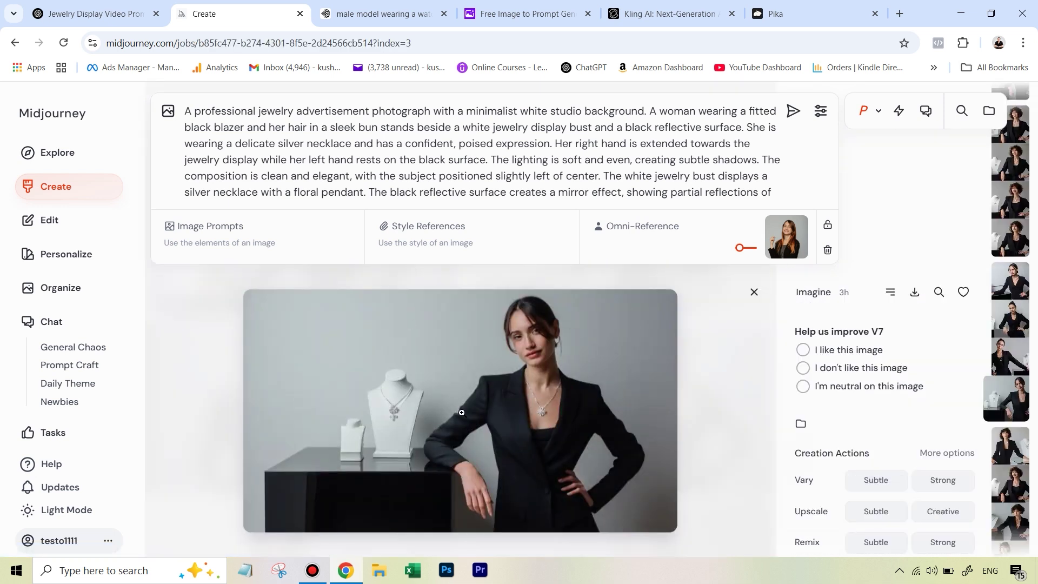
left_click(84, 187)
scroll(528, 325, "down", 4)
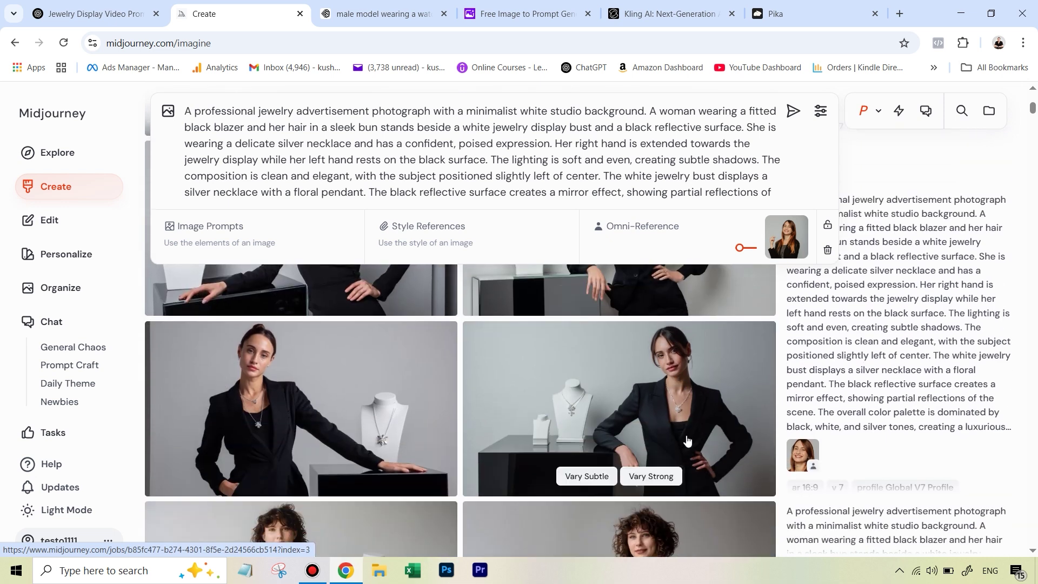
left_click(676, 384)
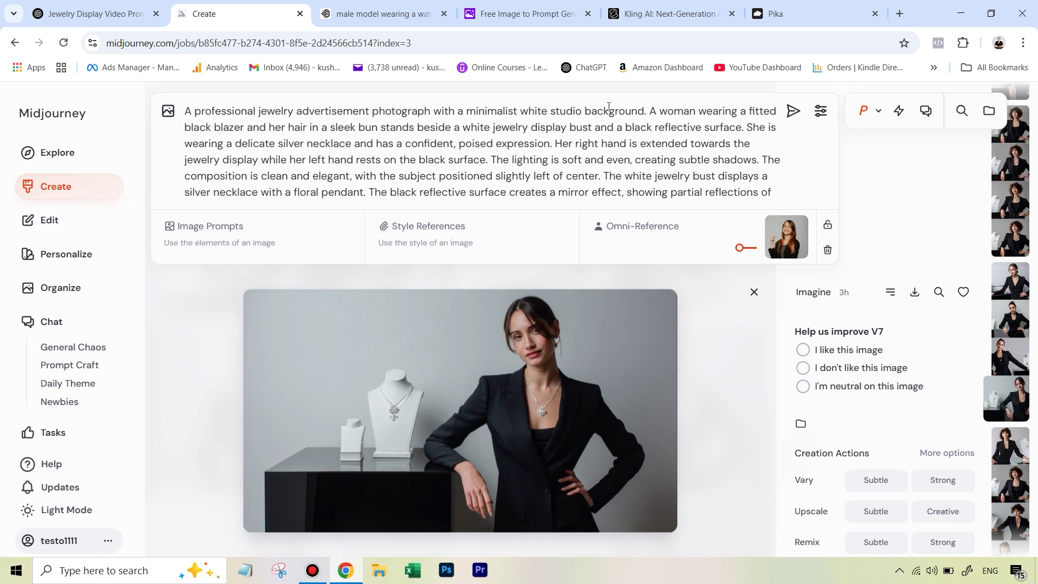
key("Escape")
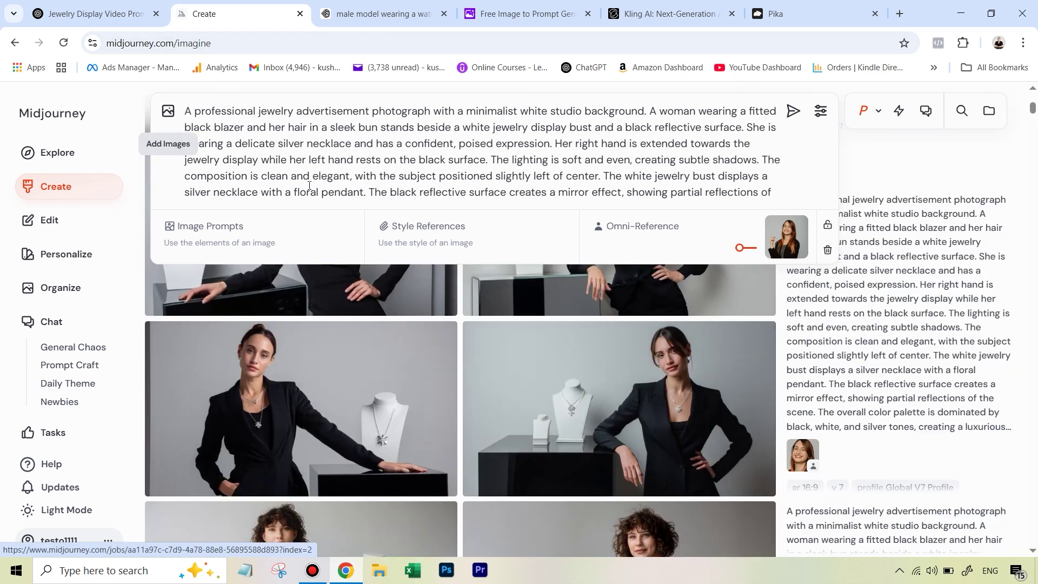
left_click(625, 409)
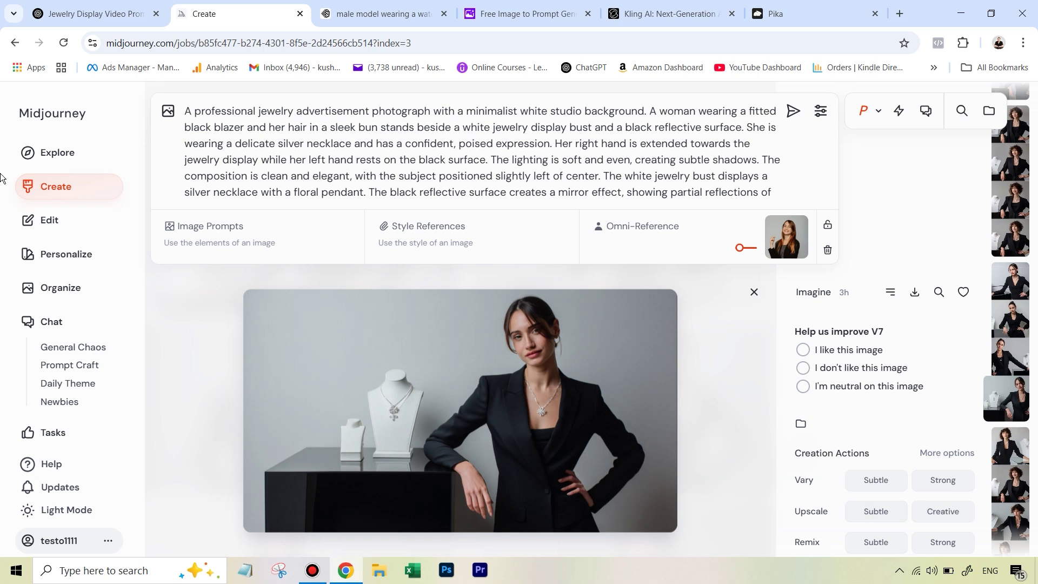
View the upscaled image full-screen from the Create feed, then close it.
left_click(87, 203)
scroll(553, 406, "down", 3)
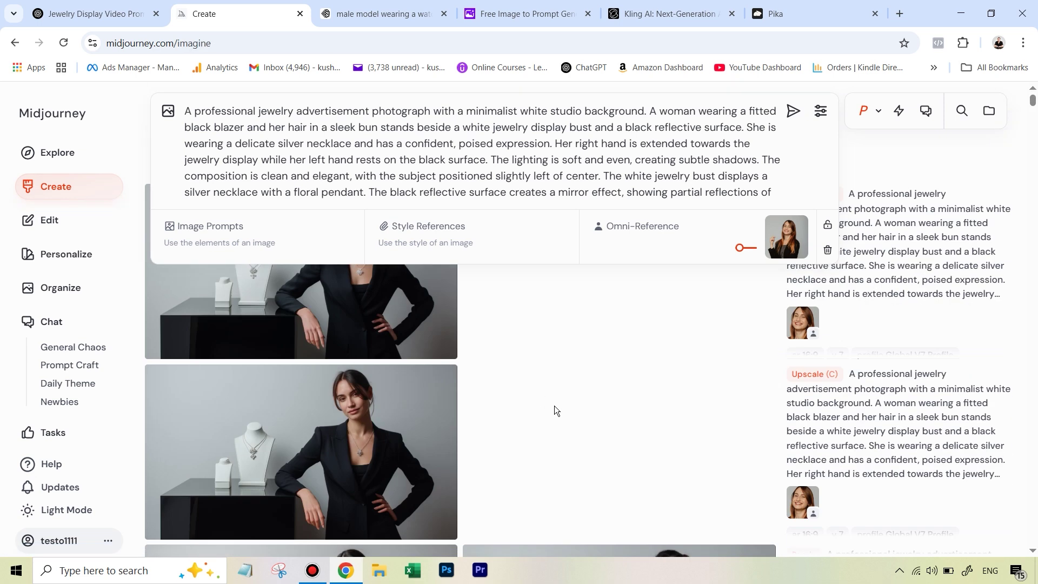
left_click(356, 416)
left_click(570, 363)
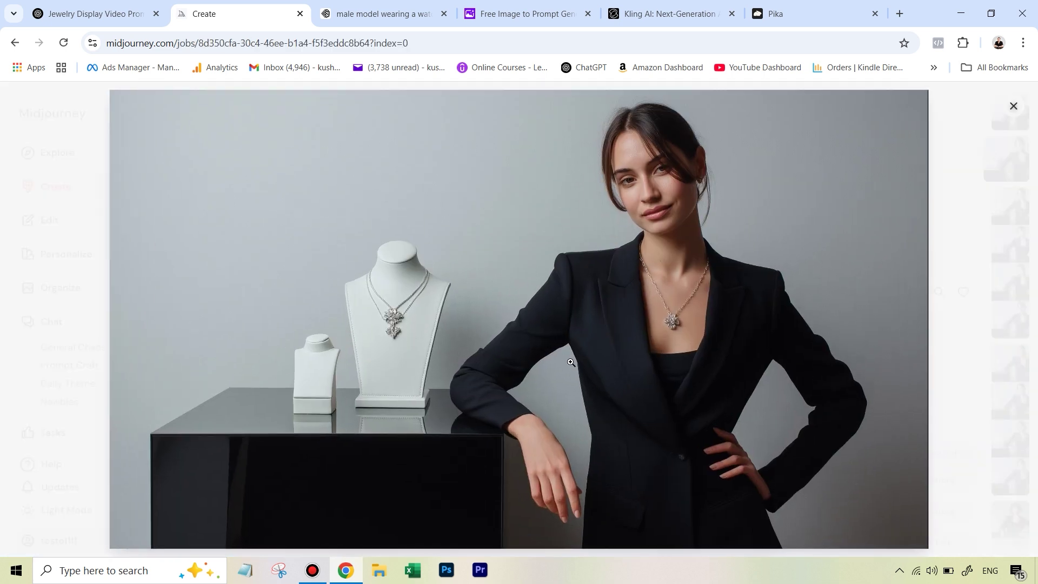
left_click(1013, 107)
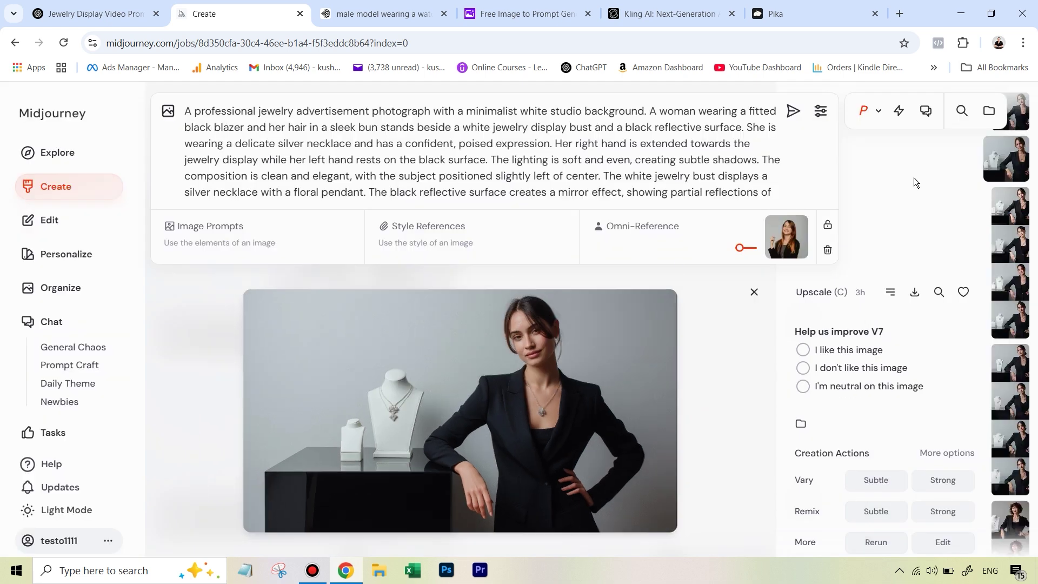
Enlarge the top feed image of the black-blazer woman beside the necklace bust.
left_click(30, 195)
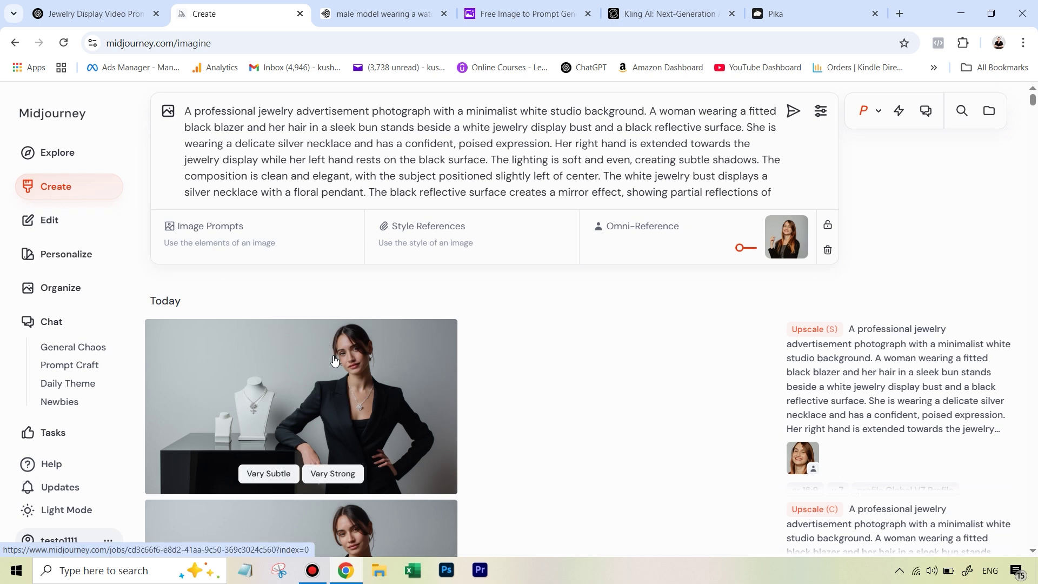
left_click(374, 367)
left_click(596, 344)
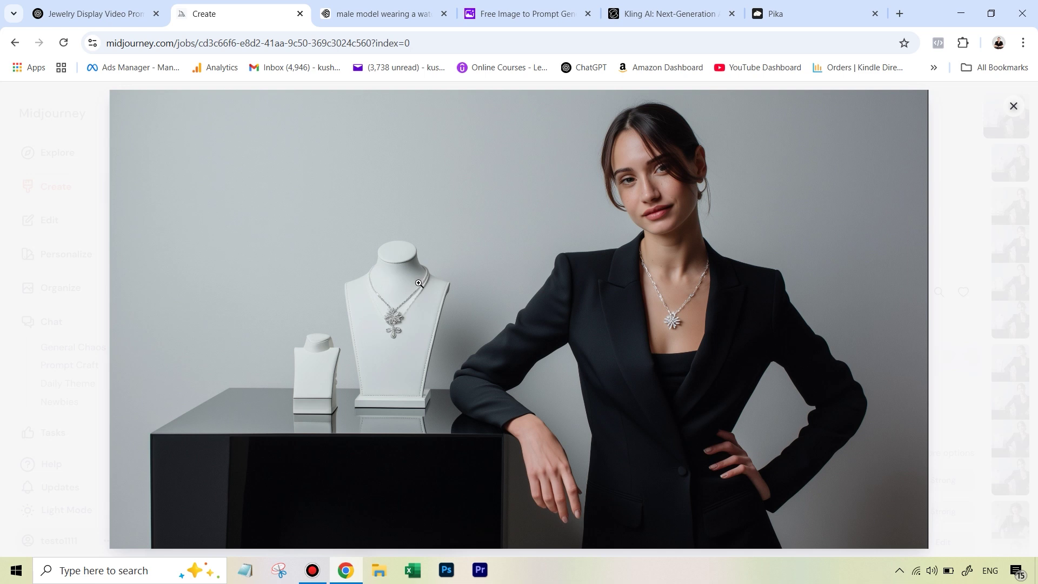
Resize the red pendant image into a tall narrow panel flush against the model photo's left edge.
left_click(397, 20)
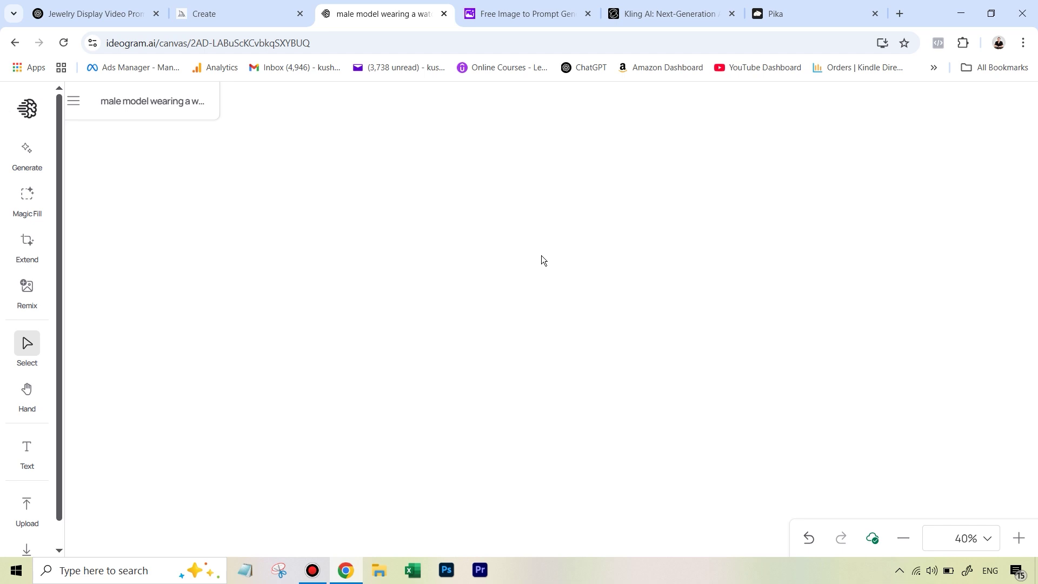
left_click(252, 290)
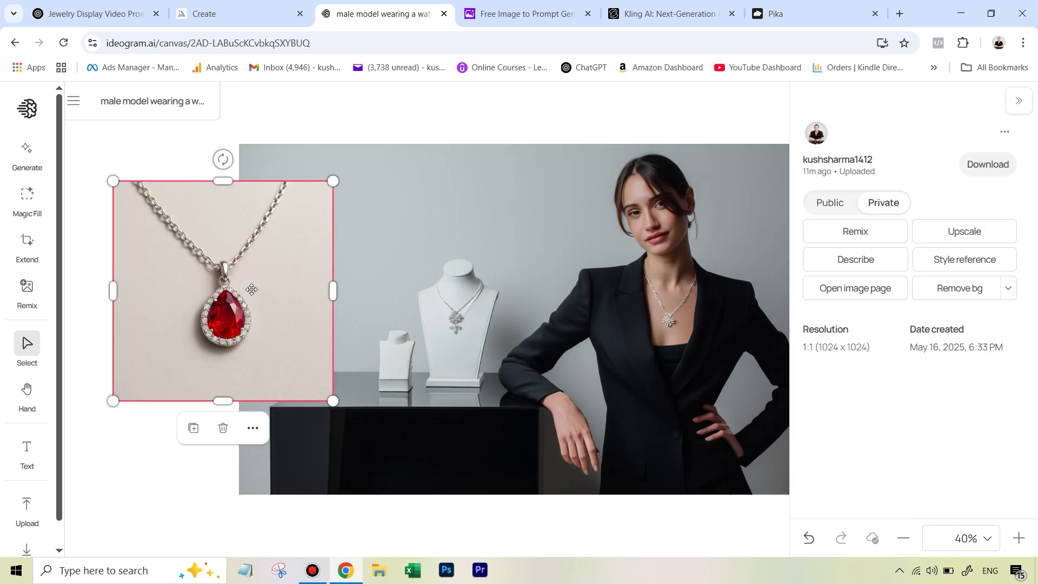
left_click_drag(230, 265, 186, 224)
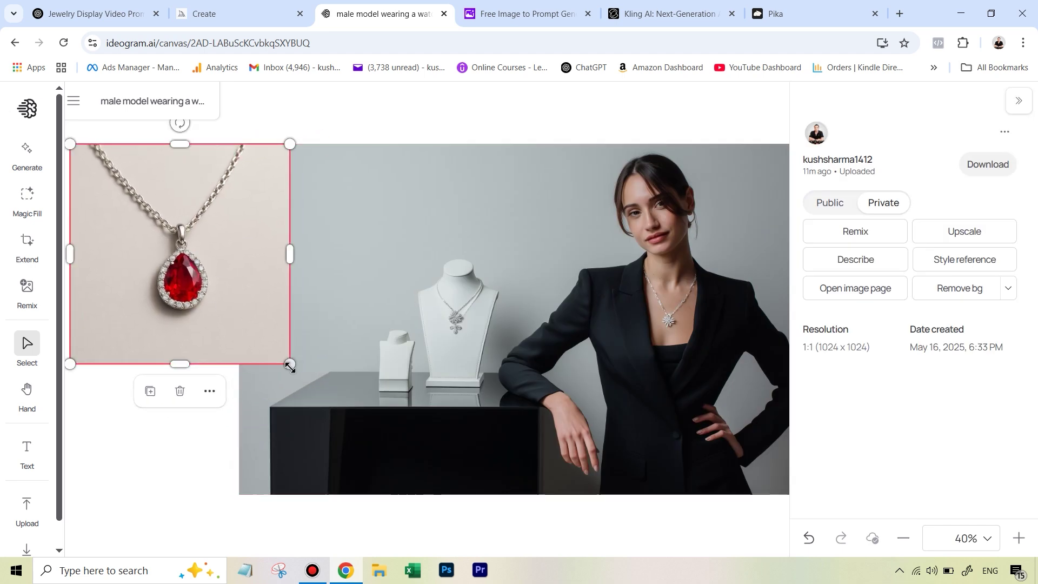
left_click_drag(290, 364, 419, 494)
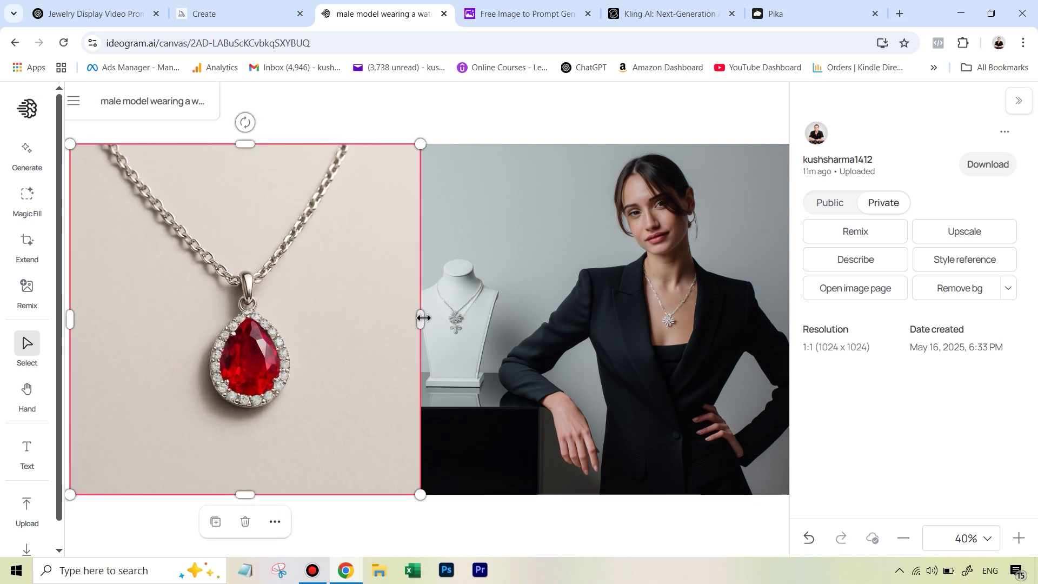
left_click_drag(423, 318, 355, 320)
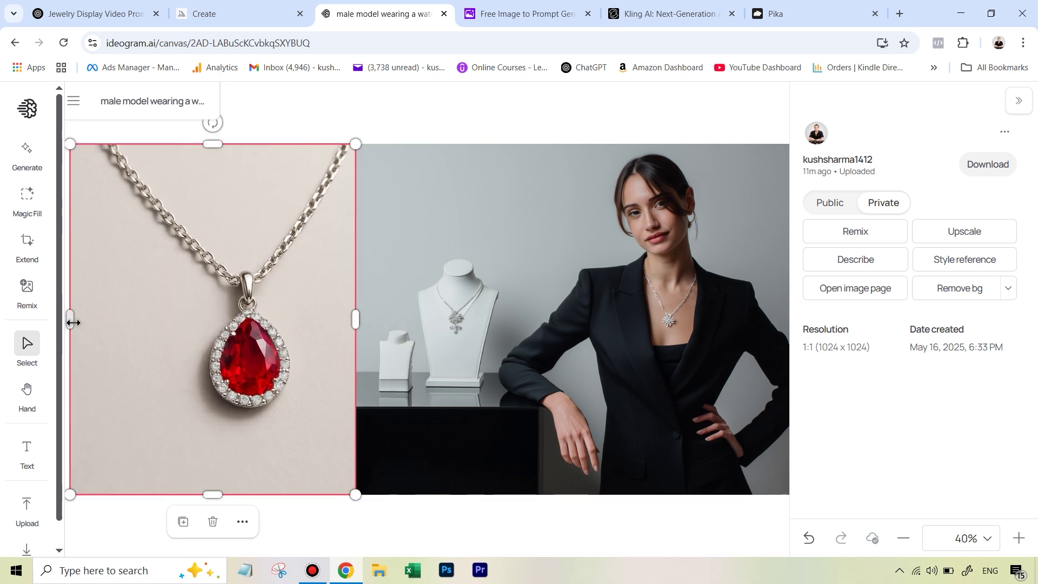
left_click_drag(73, 323, 116, 322)
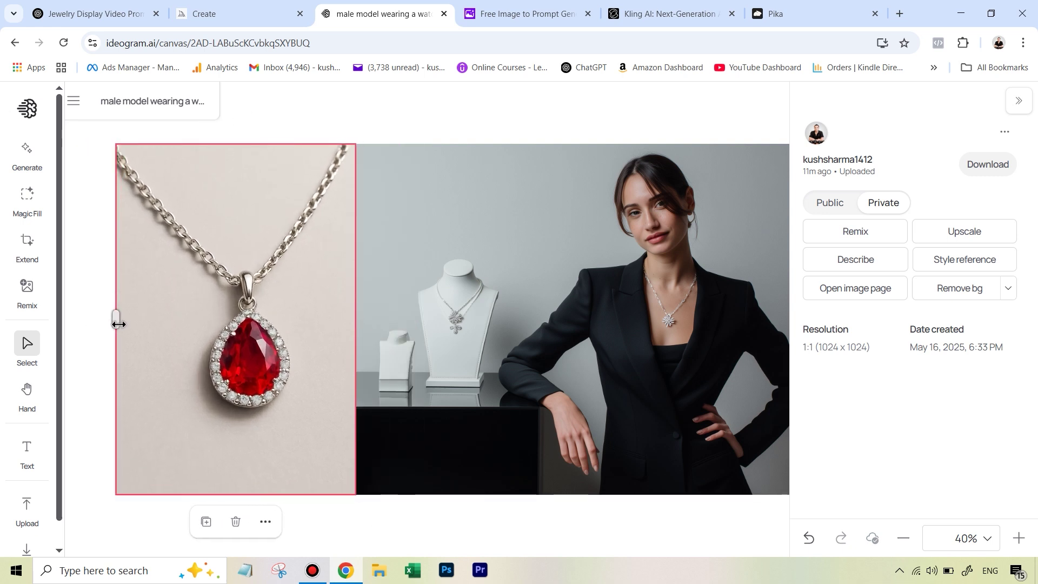
left_click(902, 542)
left_click_drag(412, 391, 282, 315)
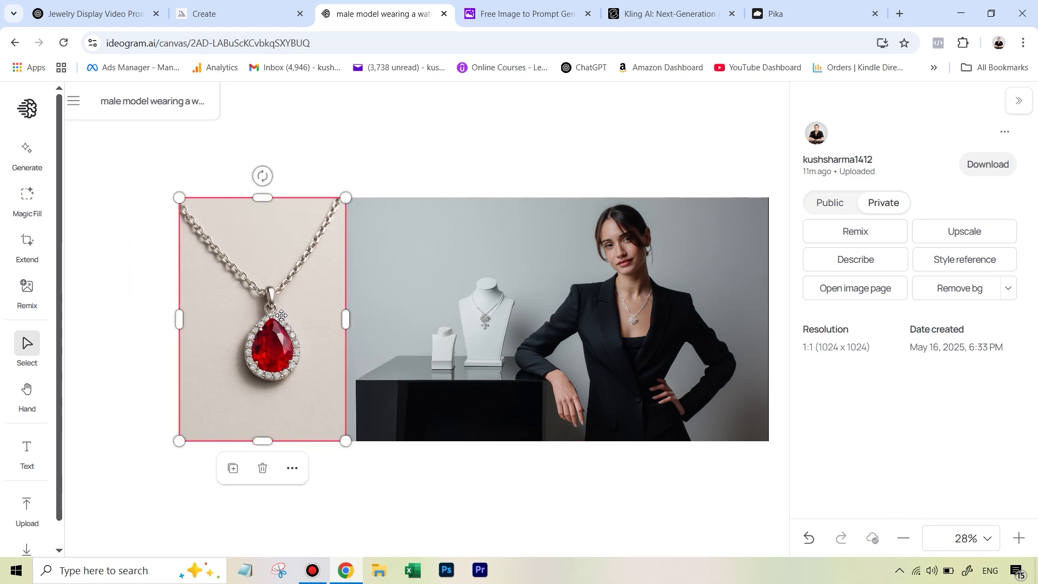
Paint a Magic Fill brush mask over the white bust's necklace at 69% zoom.
left_click(34, 212)
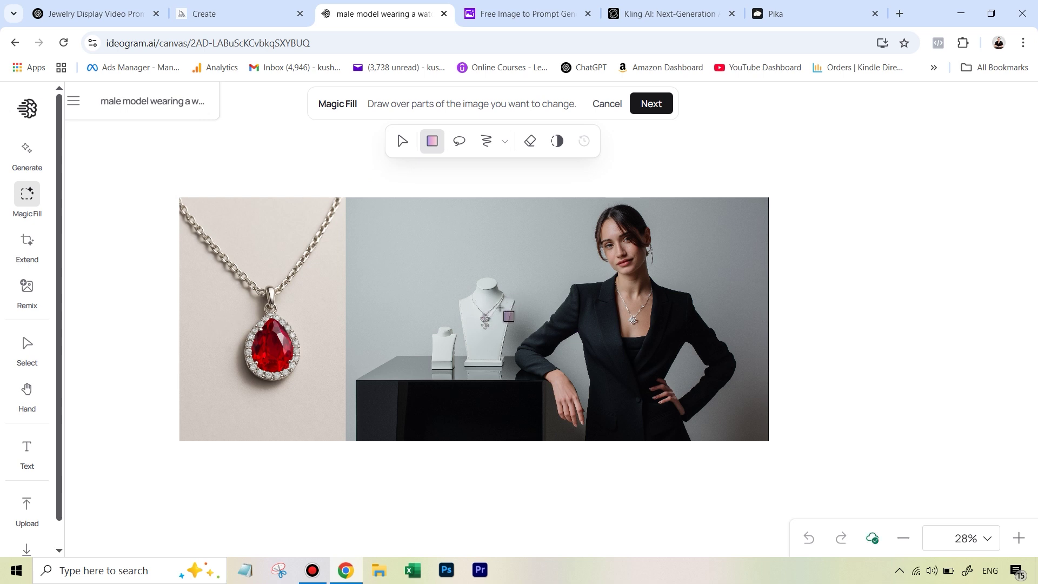
left_click(486, 141)
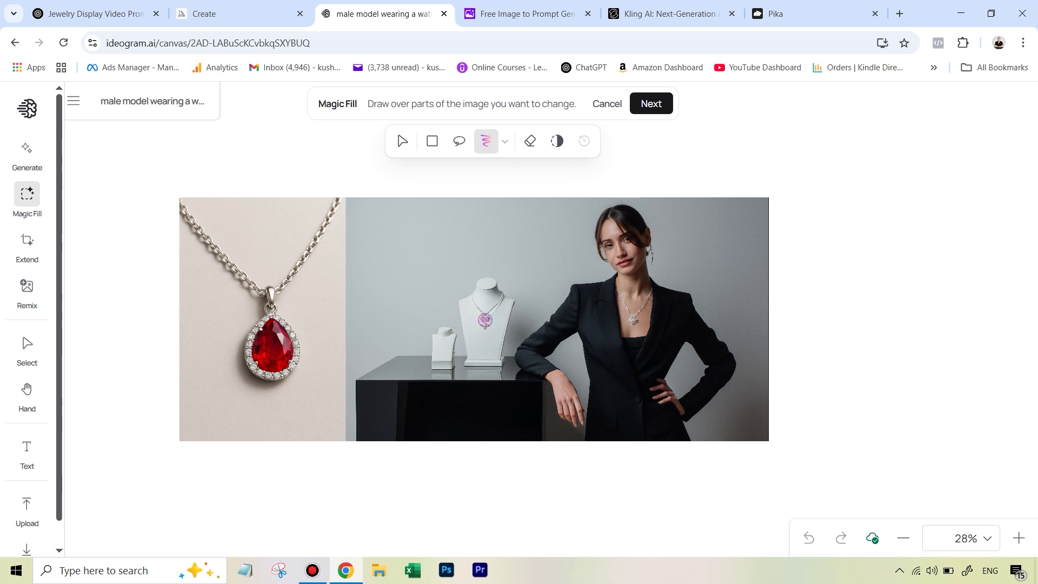
left_click(1019, 537)
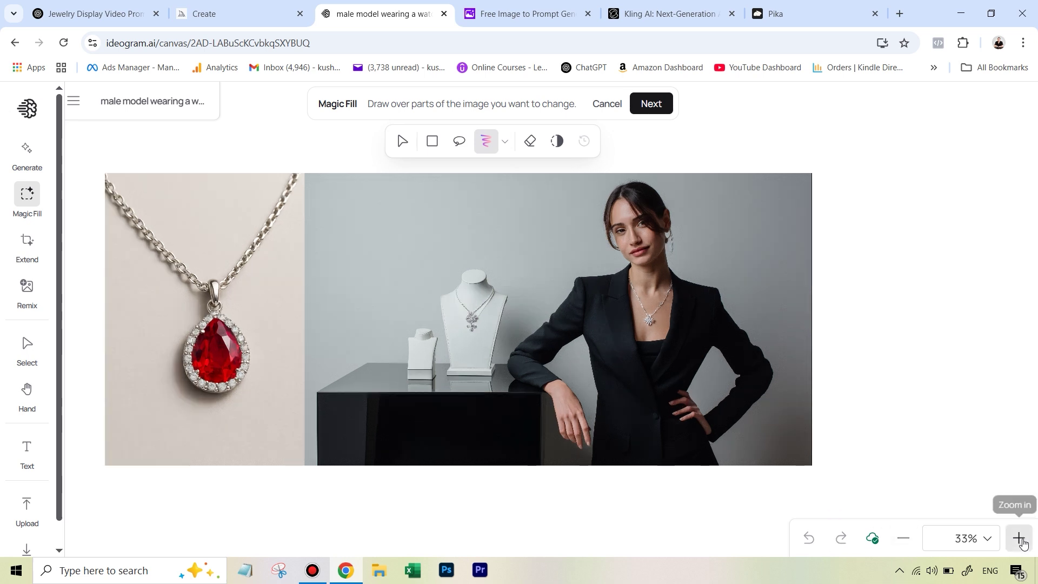
left_click(1019, 538)
left_click(1019, 537)
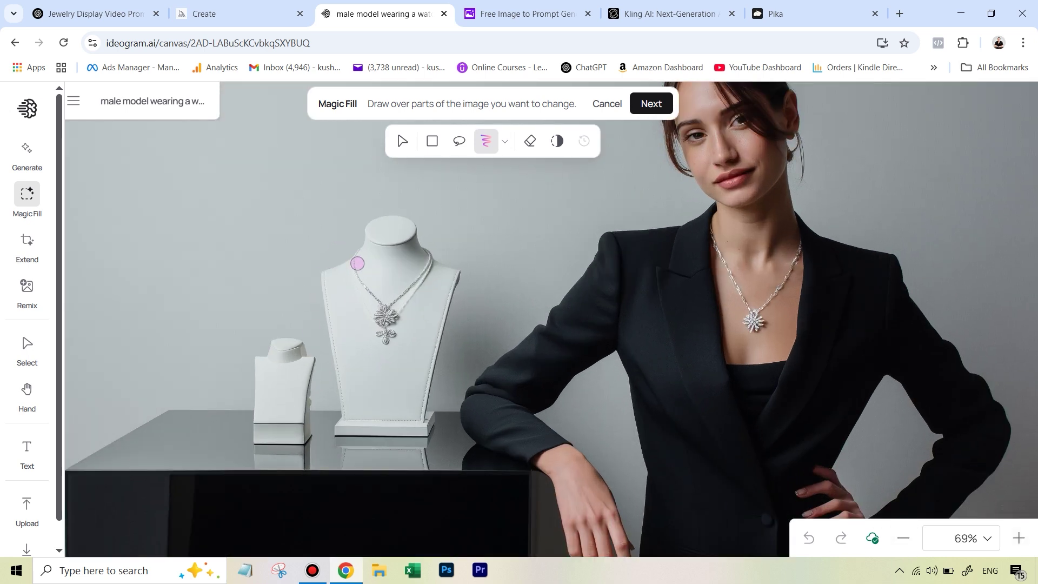
mouse_move(356, 264)
left_mouse_down()
mouse_move(389, 330)
mouse_move(378, 330)
mouse_move(393, 335)
mouse_move(395, 310)
mouse_move(429, 258)
left_mouse_up()
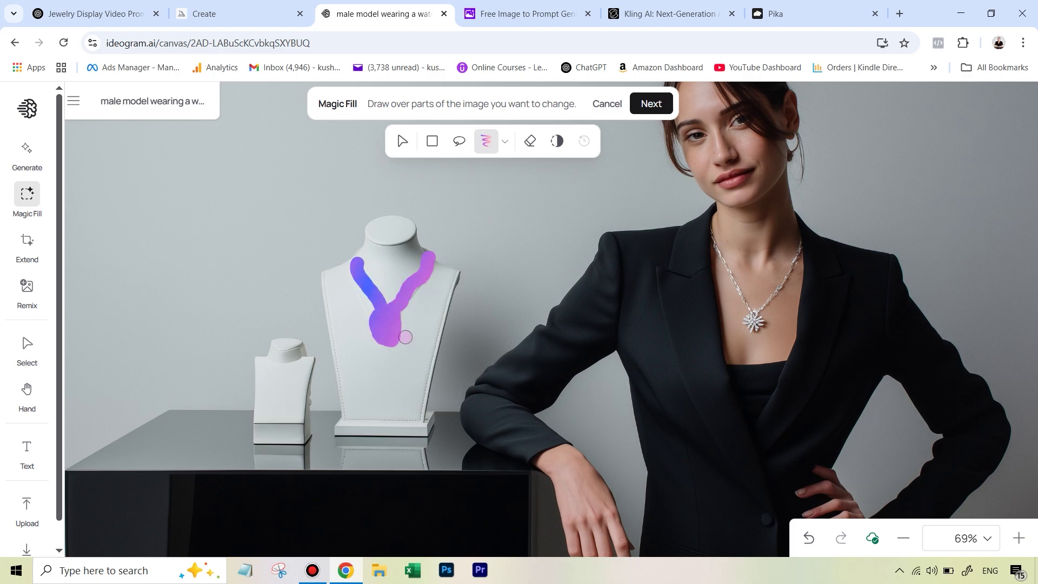
left_click(651, 103)
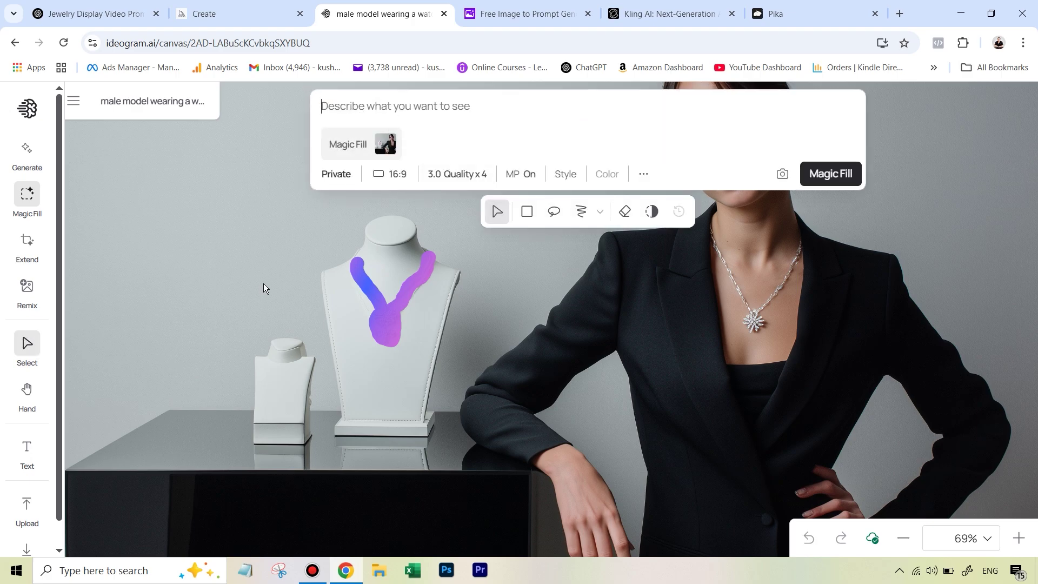
Zoom out to 28%, start the fill prompt with 'on', and switch to ImagePrompt.org.
left_click(898, 538)
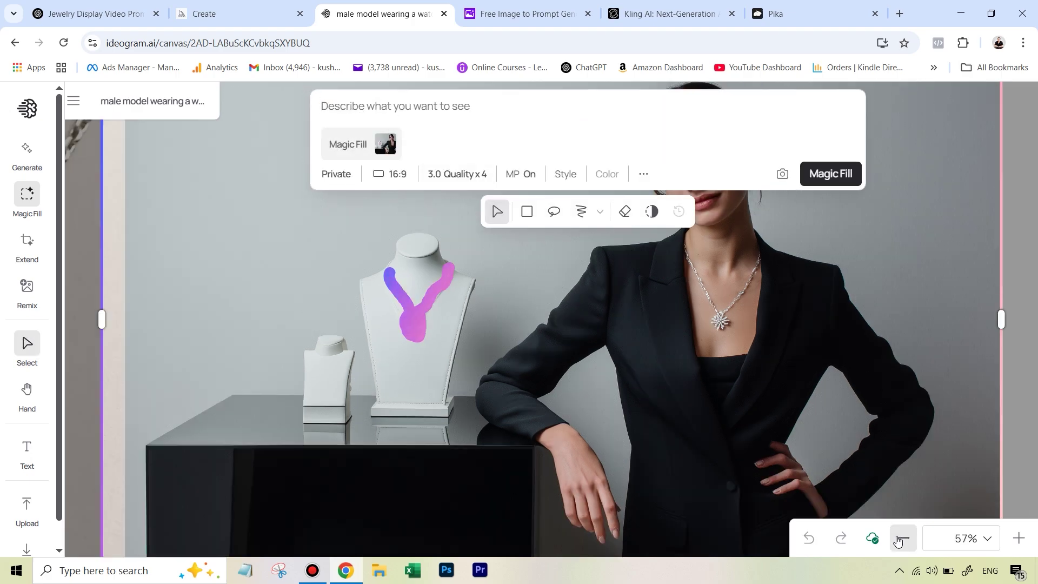
left_click(901, 539)
left_click(901, 538)
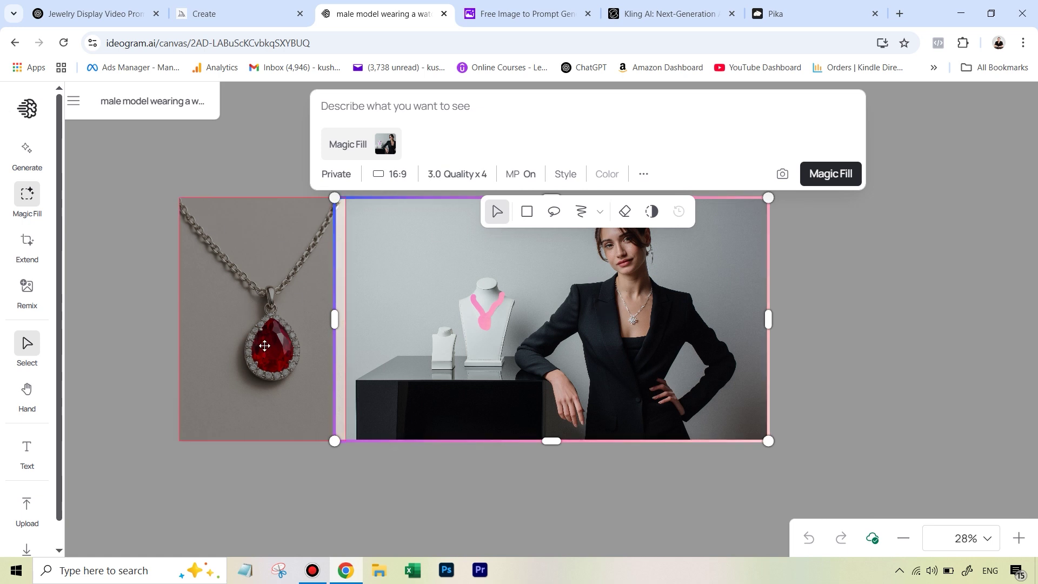
left_click(338, 106)
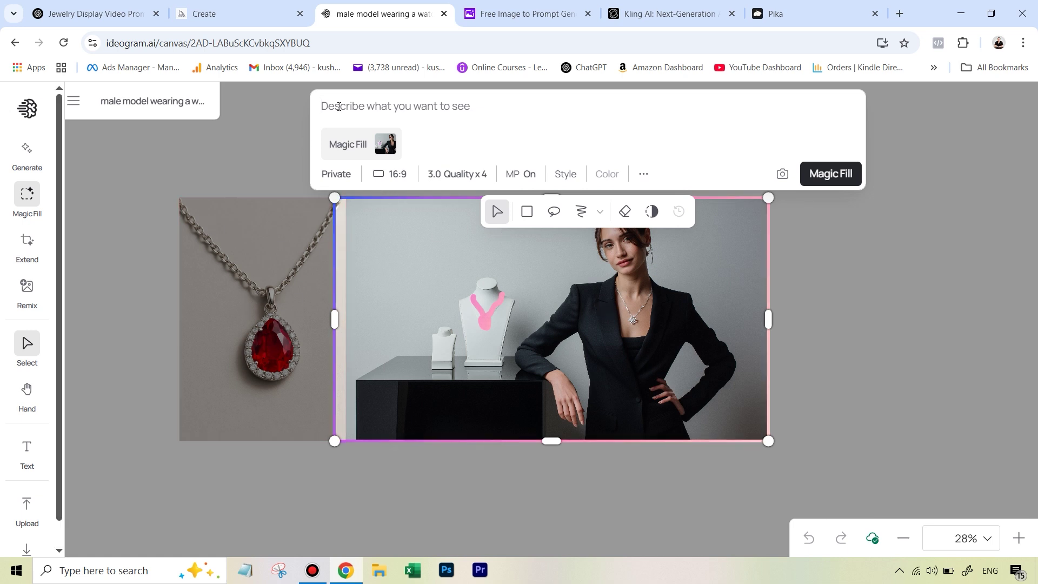
type("on the left is")
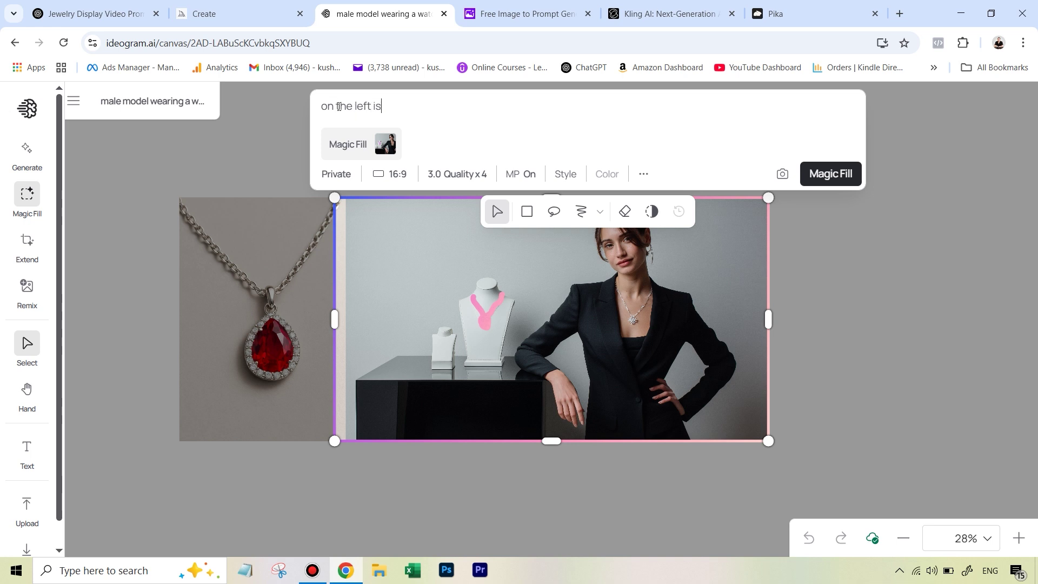
left_click(546, 15)
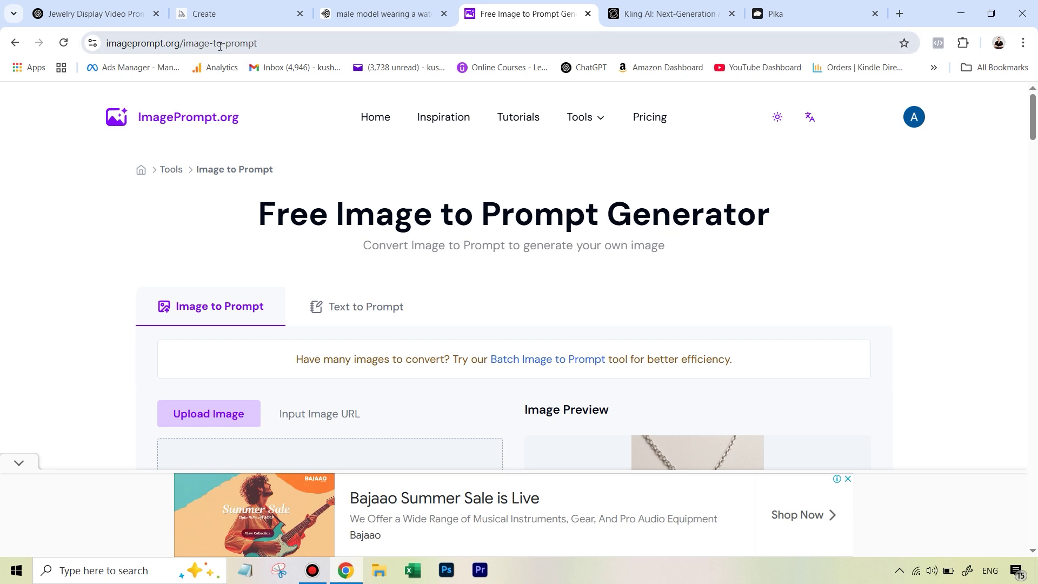
Copy the generated red teardrop pendant description and place the cursor after 'on the left is' in Ideogram.
scroll(590, 287, "down", 5)
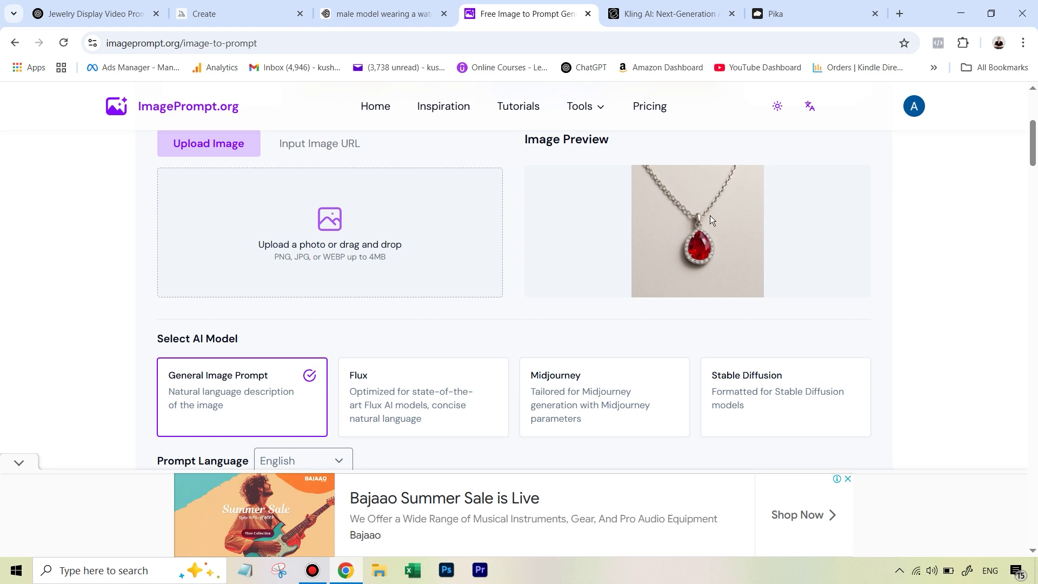
scroll(522, 314, "down", 5)
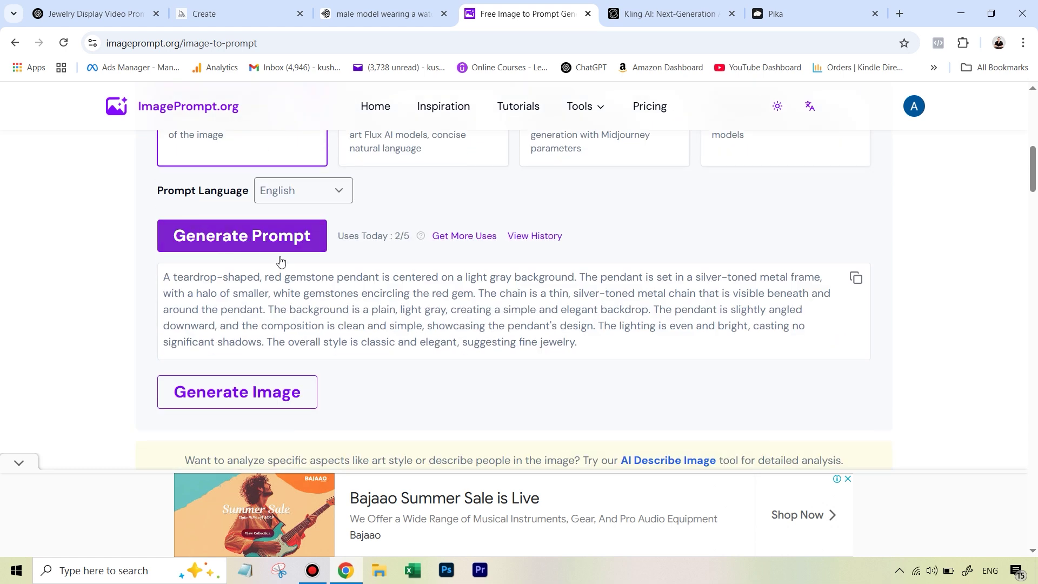
left_click_drag(161, 275, 620, 369)
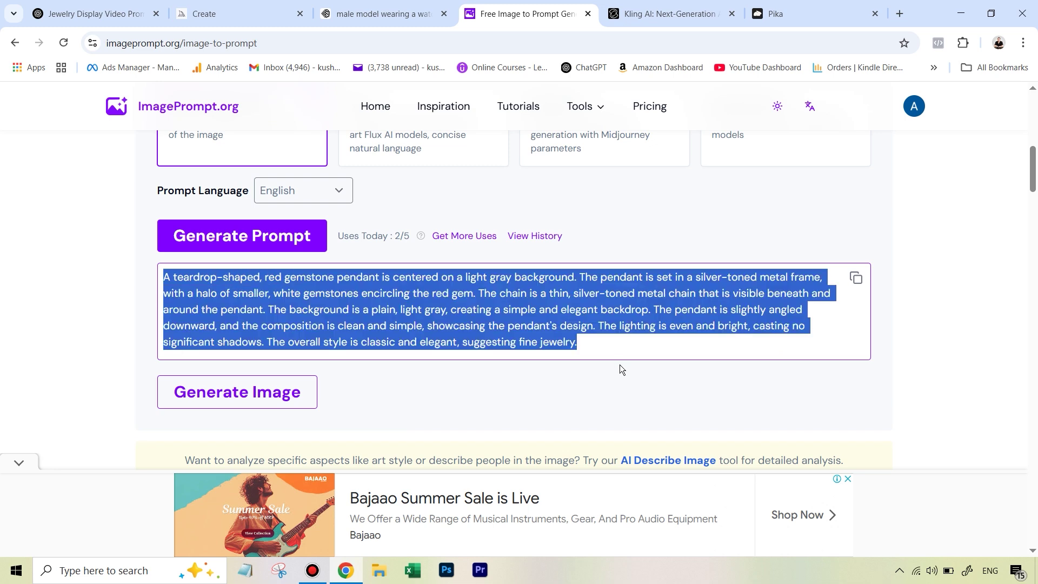
right_click(631, 306)
left_click(664, 322)
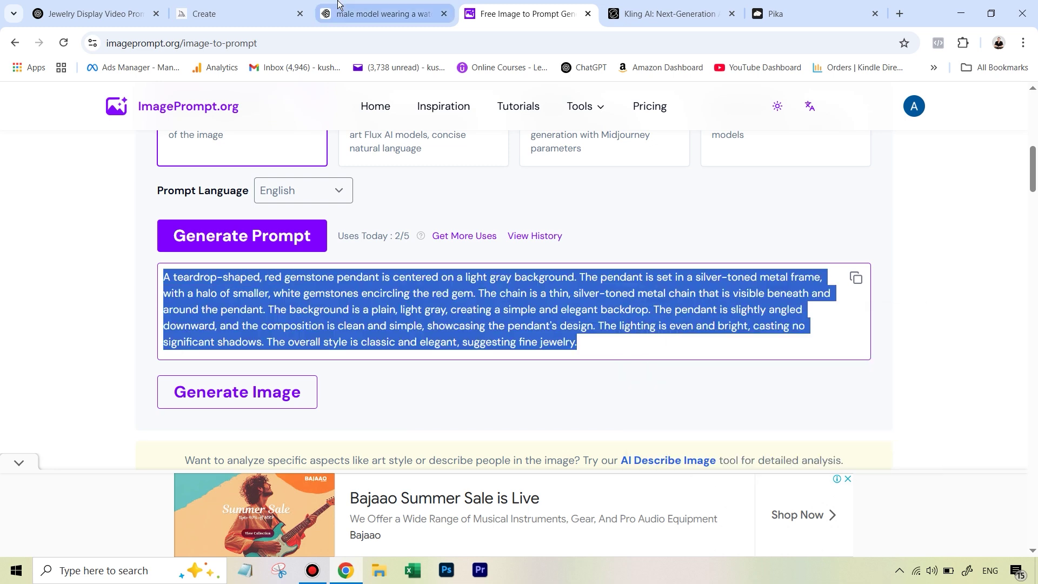
left_click(384, 13)
left_click(421, 106)
Paste the pendant description and add 'On the right is a professional image of a woman displaying'.
key("ctrl+v")
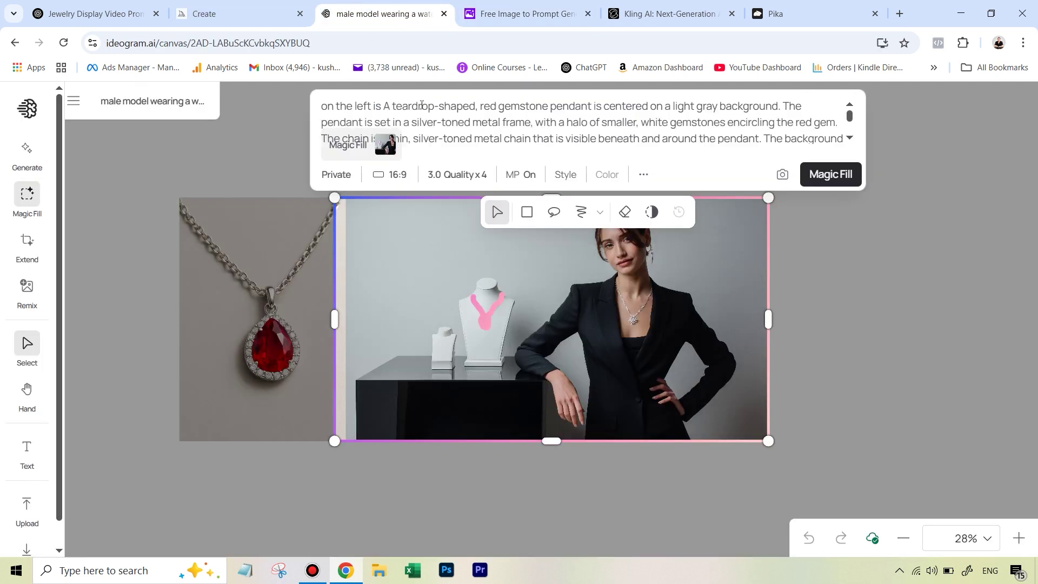
scroll(756, 124, "down", 2)
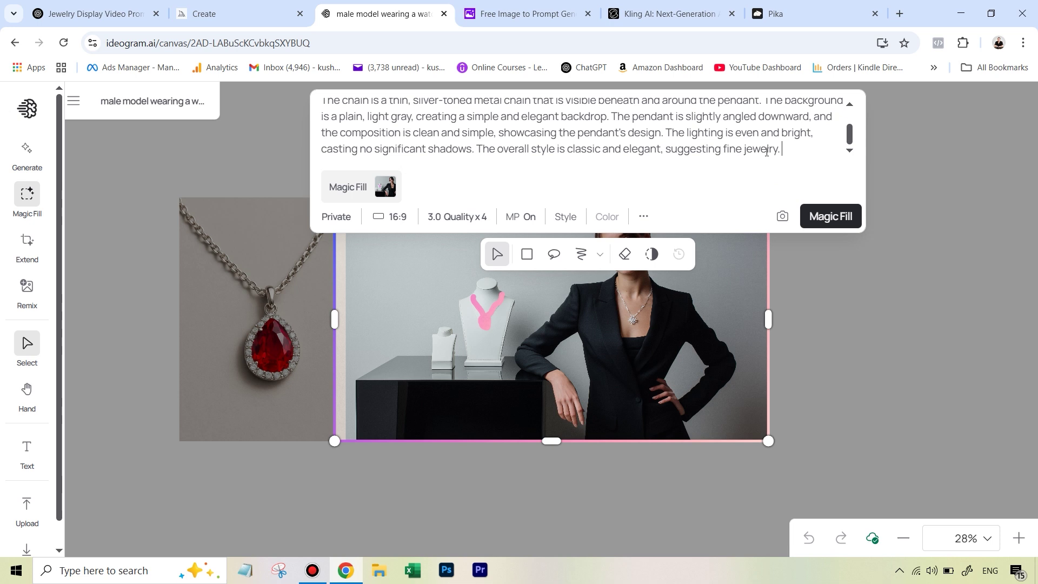
type("On the right is")
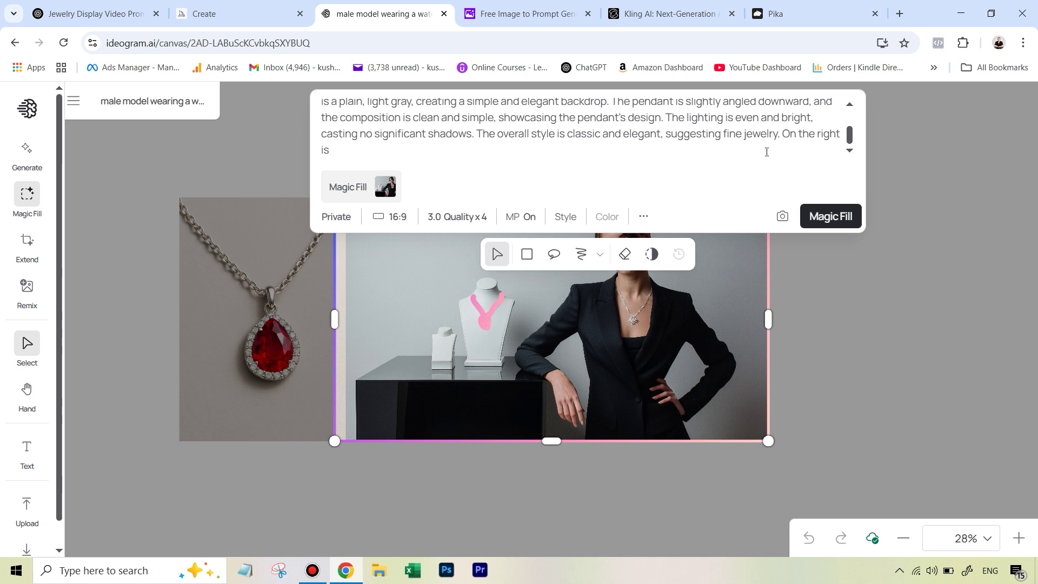
type(" a professional image of a woman ")
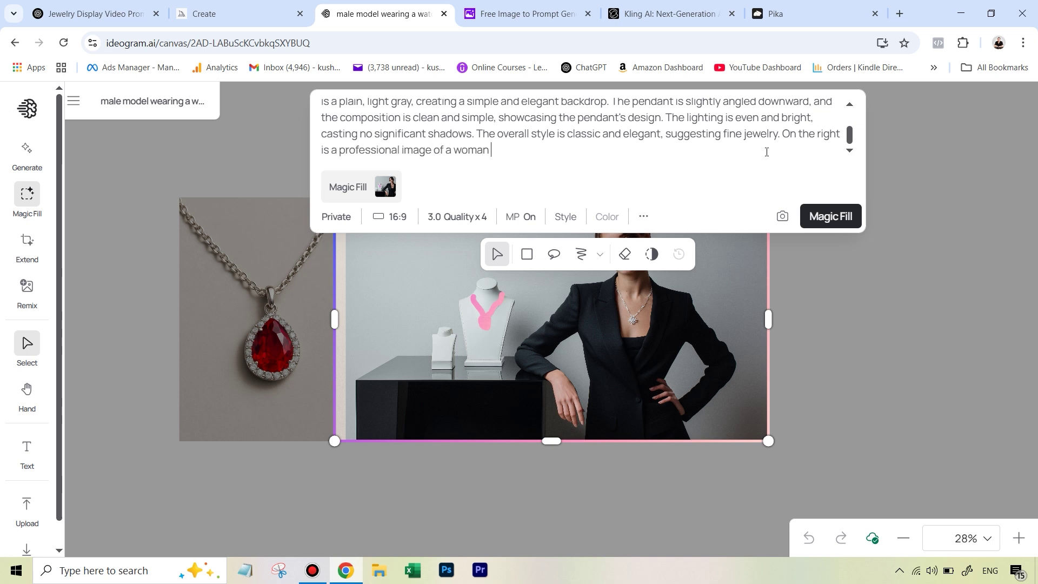
type("displaying jewelry")
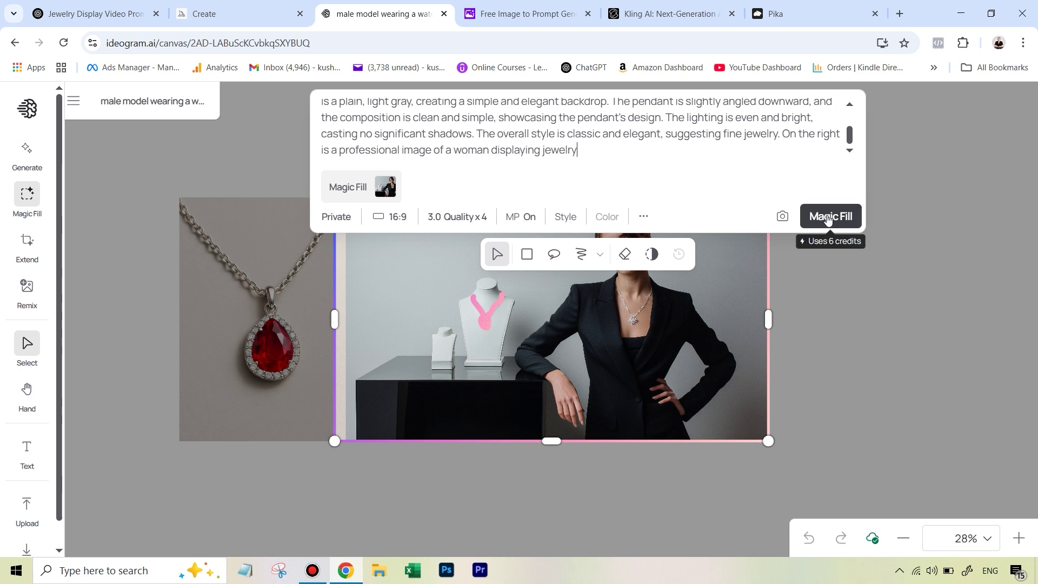
Shift the fill frame left over pendant and bust, raise its bottom, and generate.
left_click_drag(689, 354, 525, 320)
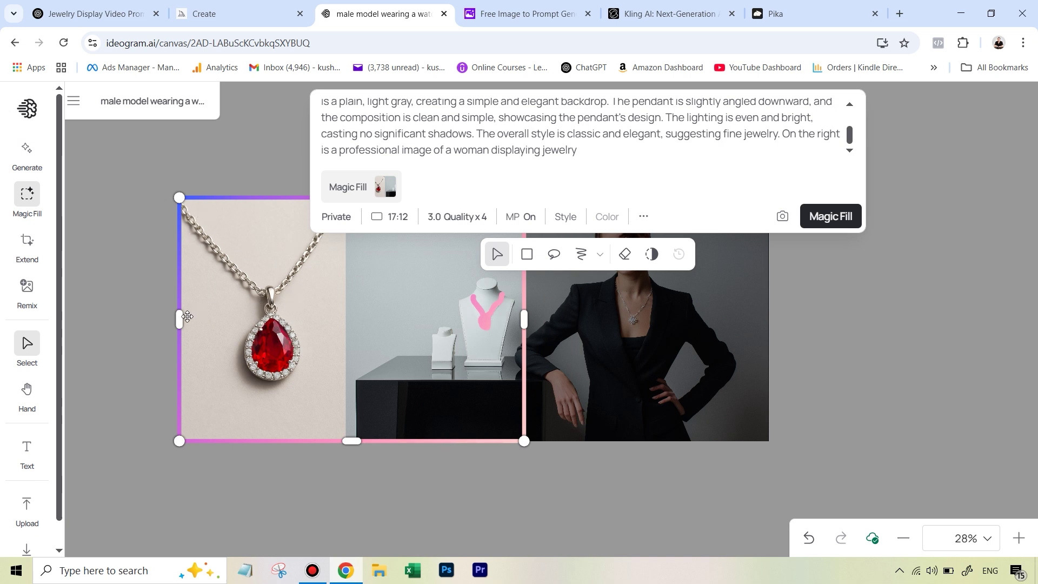
left_click_drag(358, 440, 411, 407)
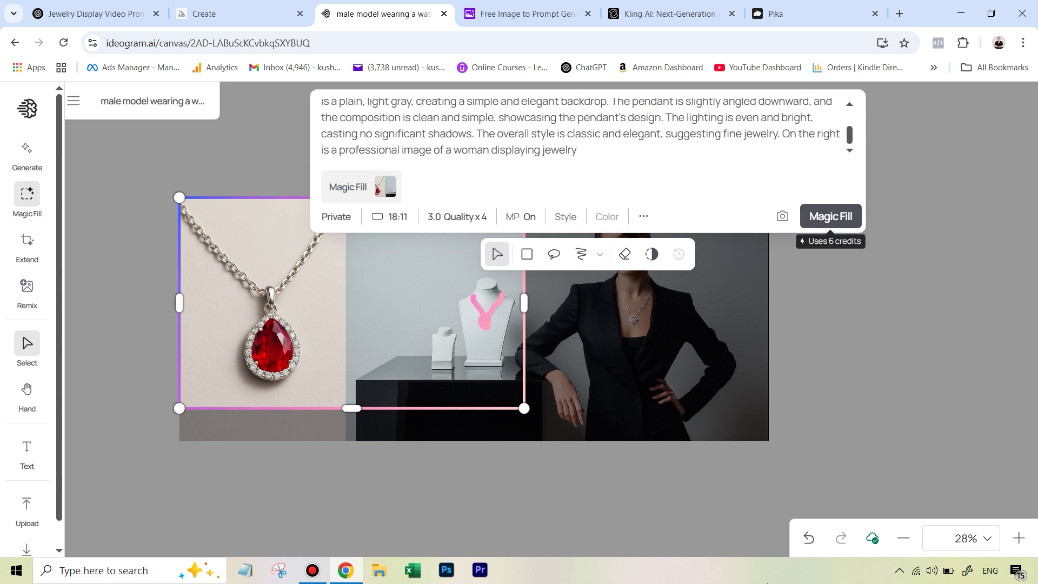
left_click(830, 216)
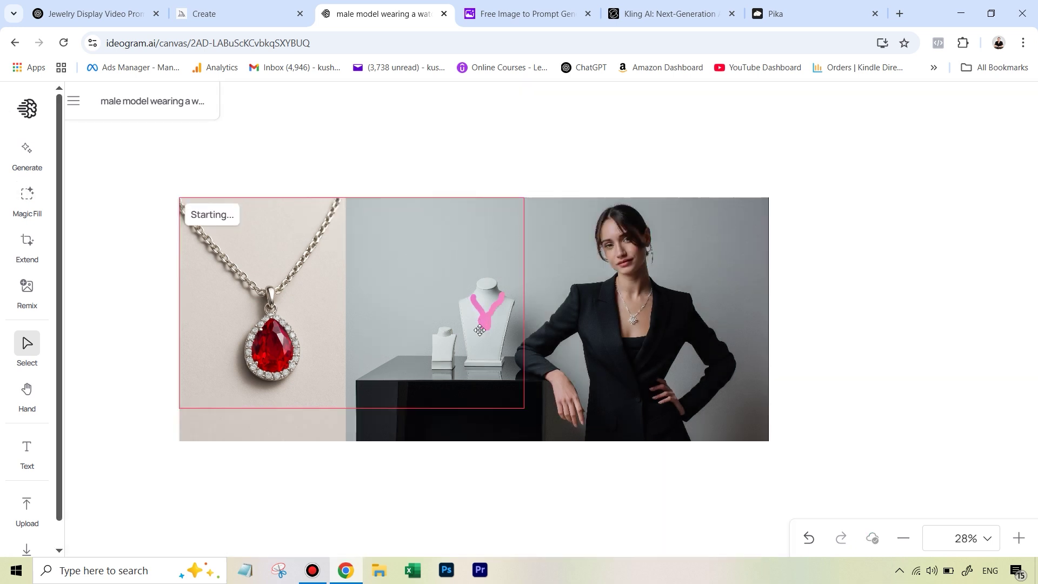
Open the details of the Magic Fill result that places the red pendant on the bust.
left_click(686, 421)
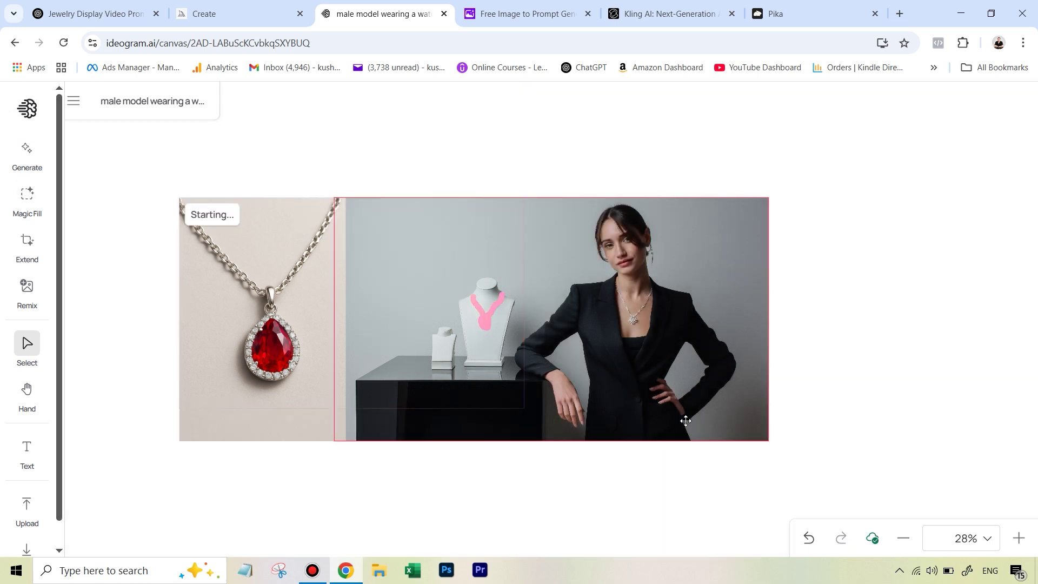
left_click(481, 334)
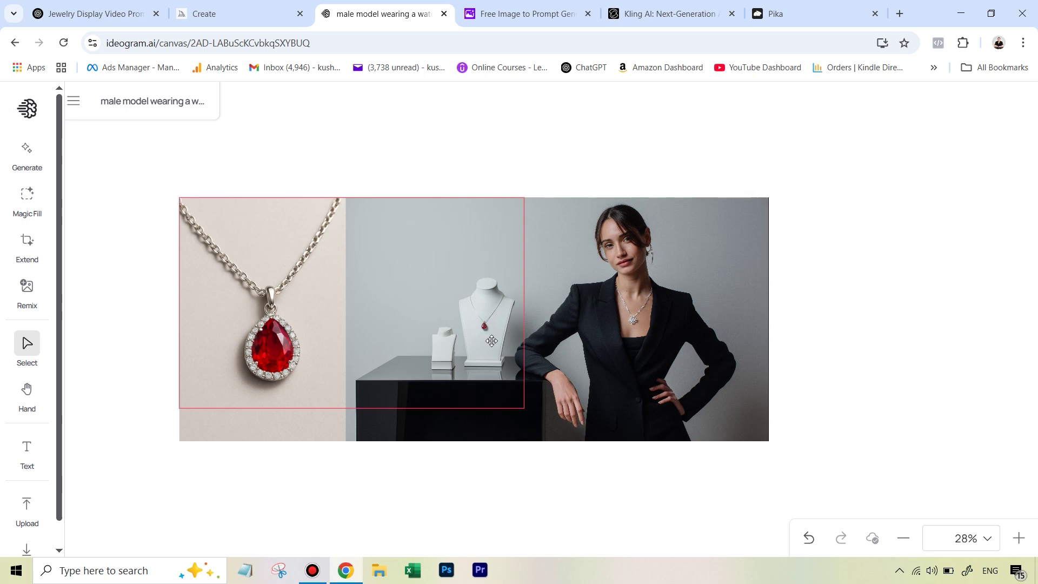
left_click(491, 340)
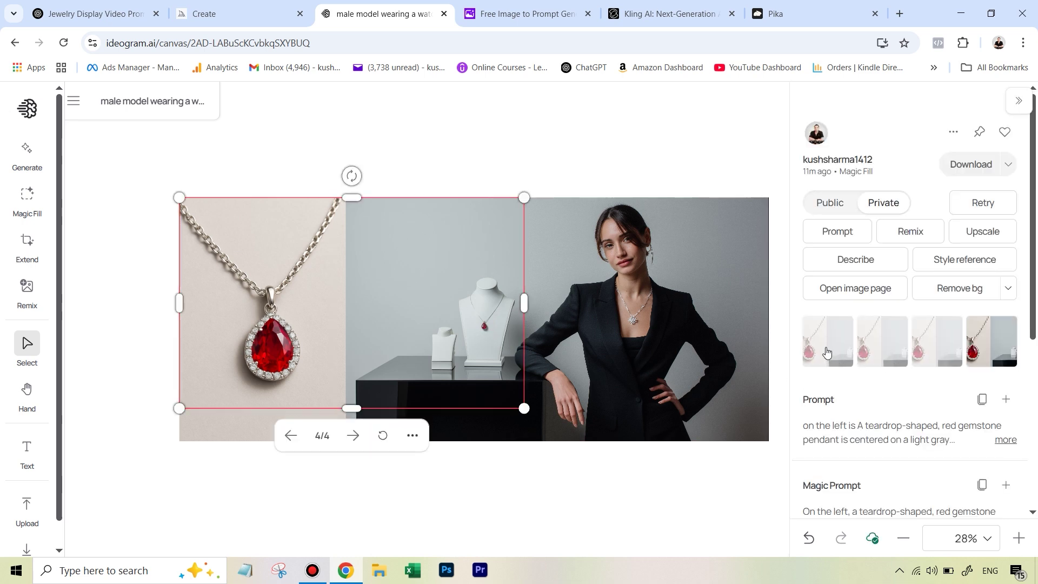
Apply each of the four Magic Fill variants in turn, ending on variant 4/4.
left_click(826, 352)
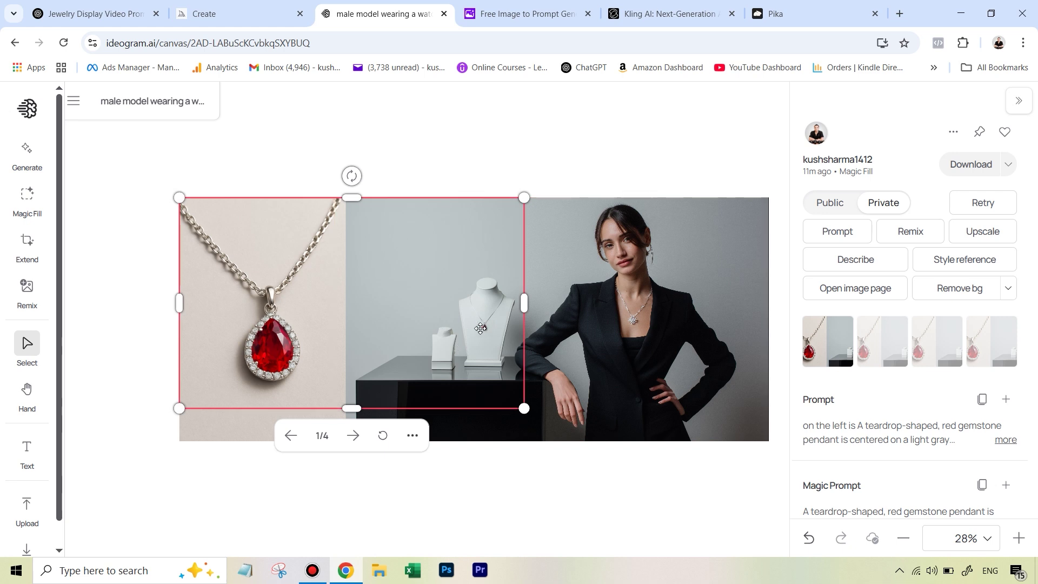
left_click(878, 348)
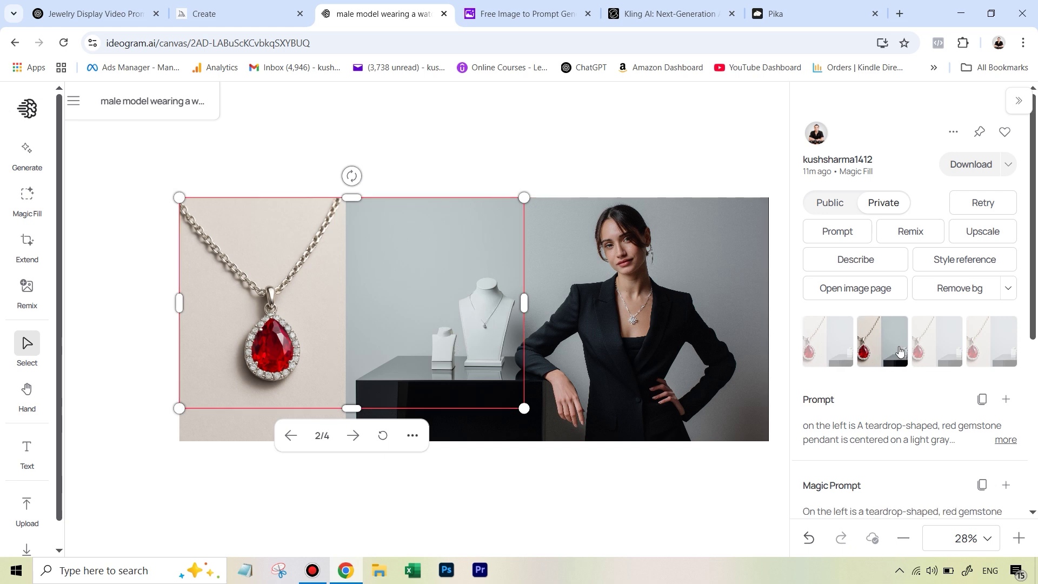
left_click(927, 353)
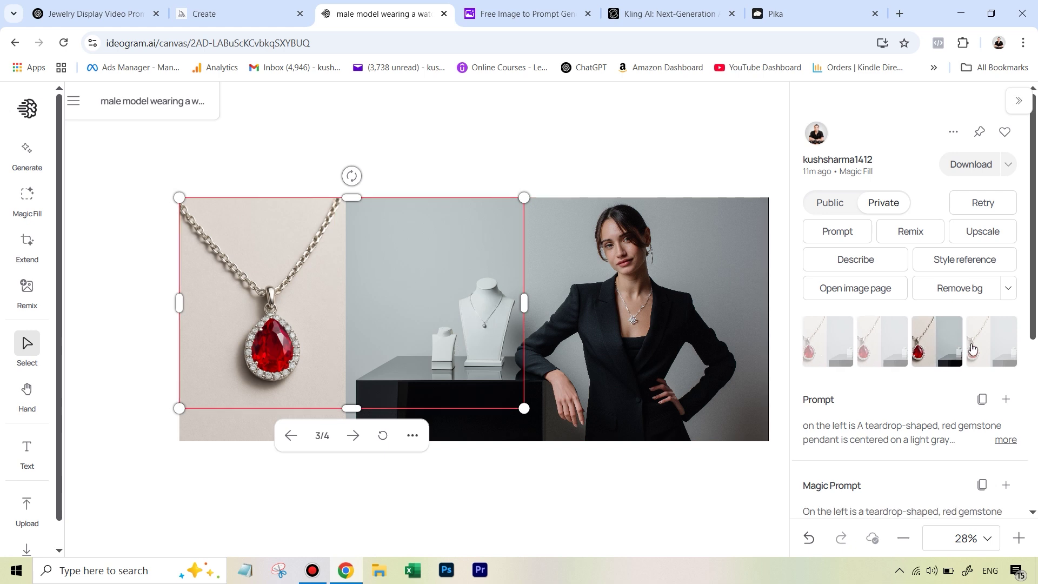
left_click(970, 350)
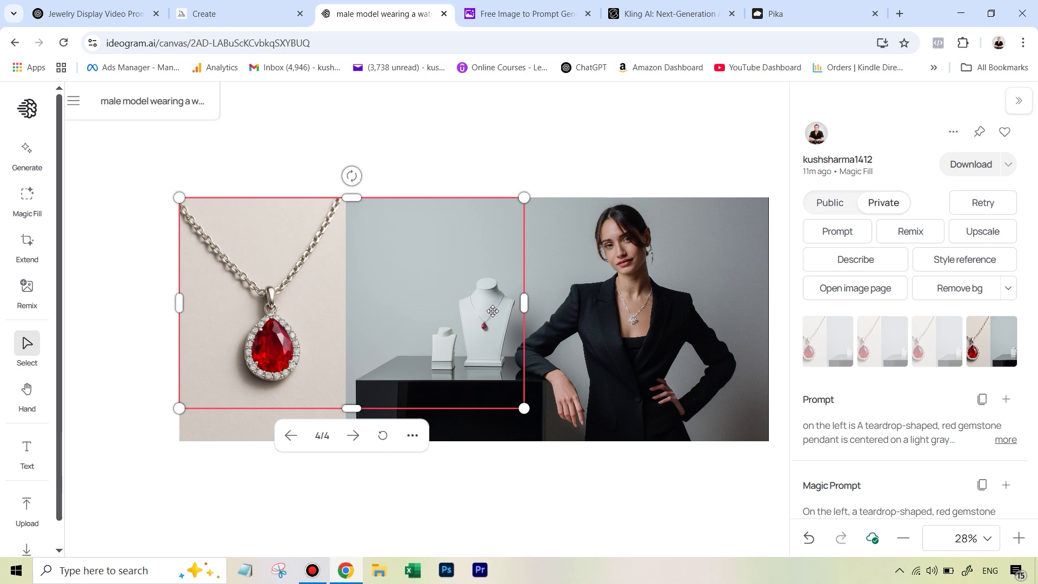
key("ctrl+1")
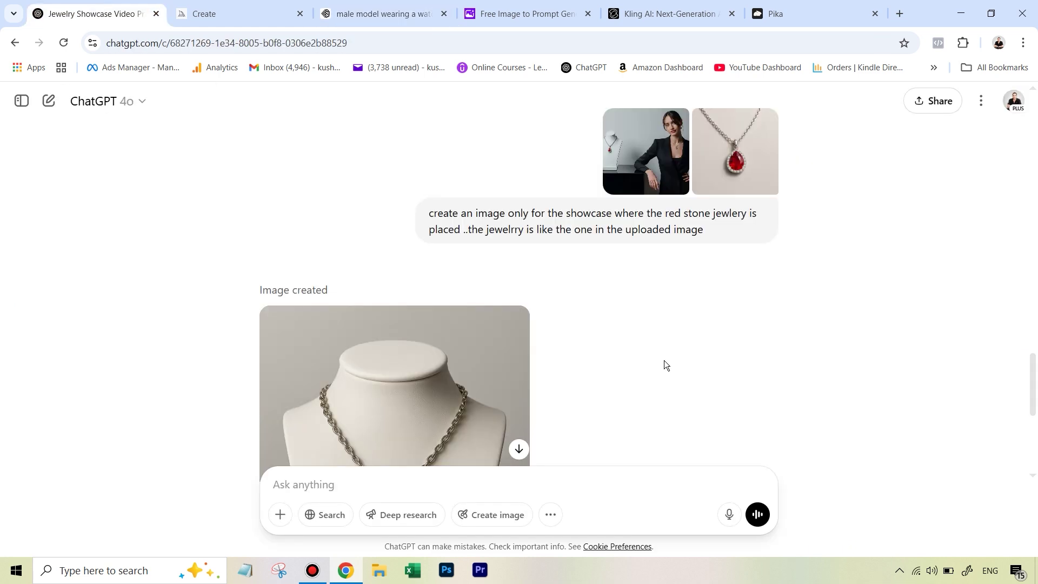
Enlarge the uploaded woman and necklace images, then scroll to the Kling AI prompt request.
left_click(644, 144)
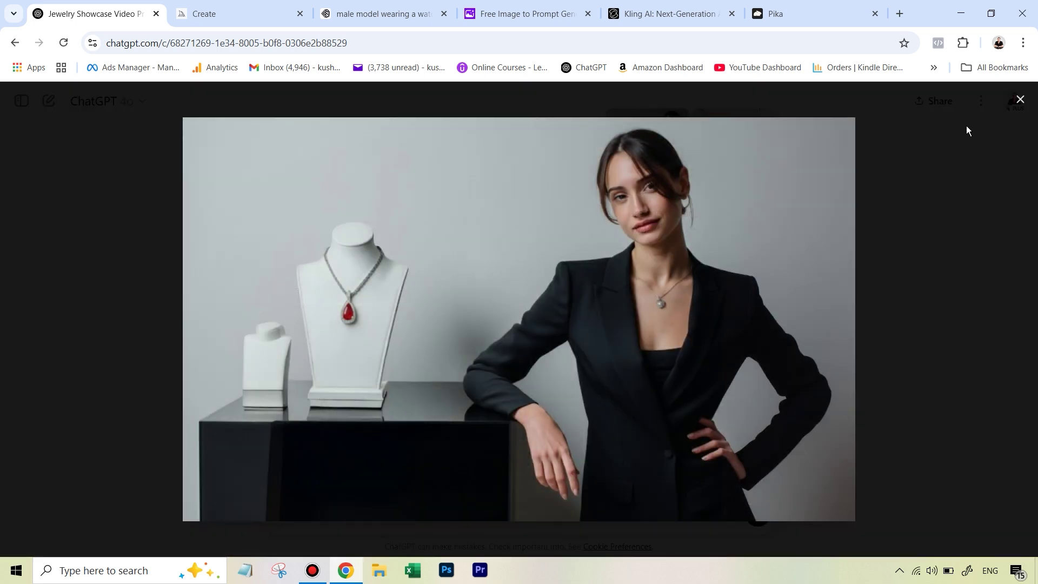
left_click(1016, 101)
left_click(758, 160)
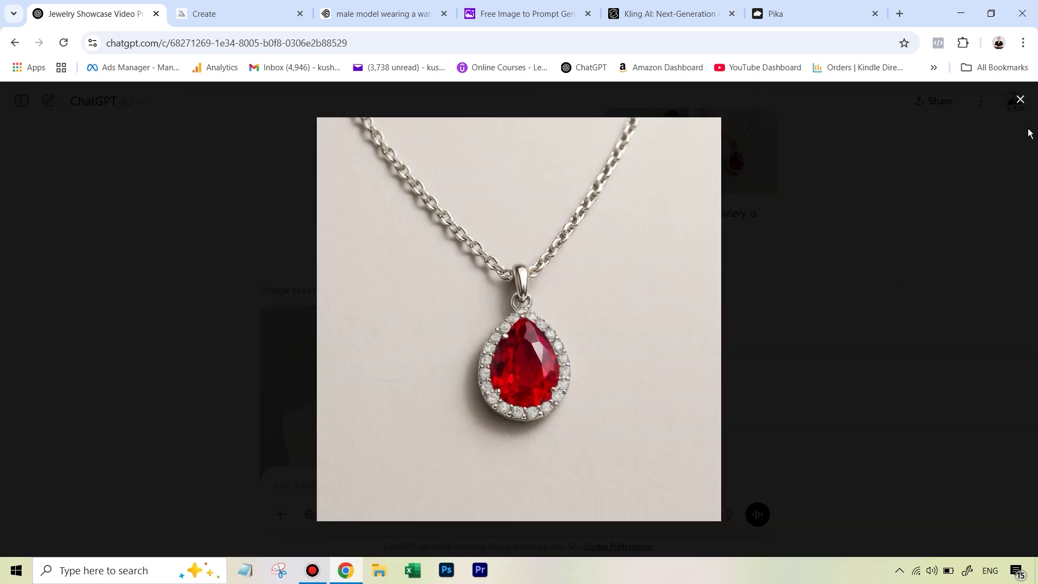
left_click(1017, 102)
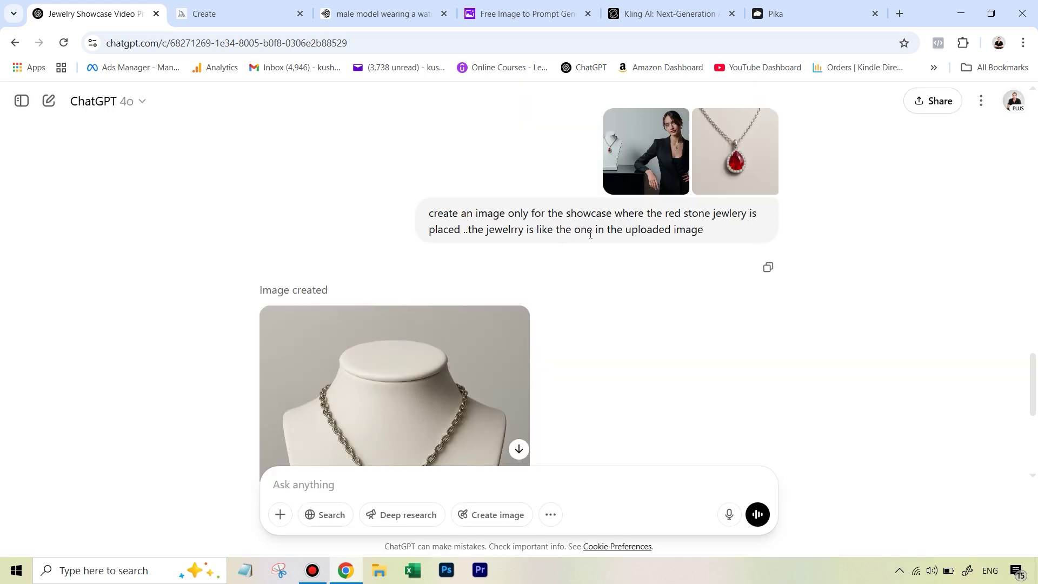
scroll(598, 304, "down", 3)
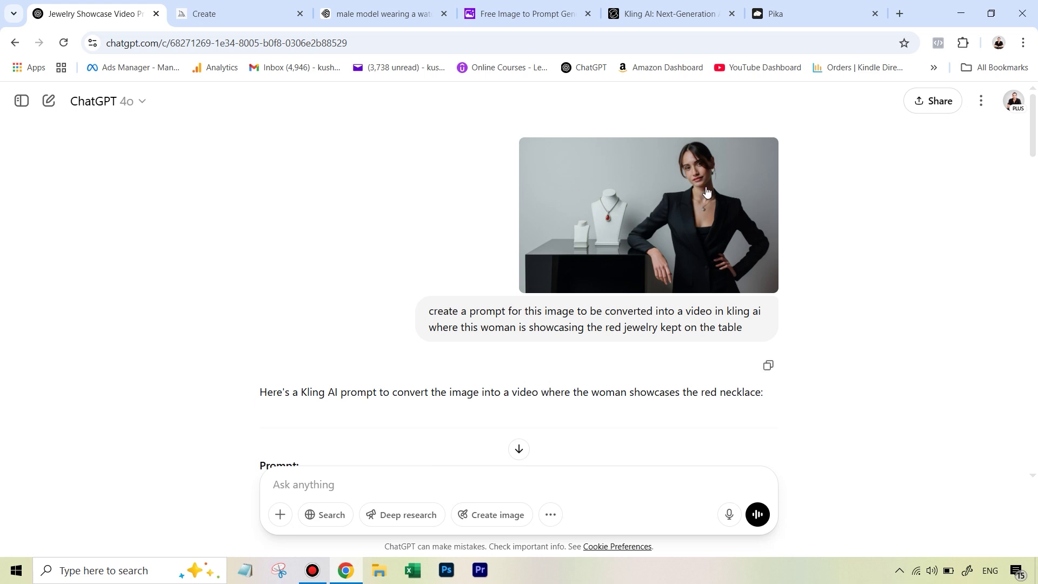
Scroll to the Kling AI slow left-to-right dolly prompt for the red necklace and select its text.
scroll(529, 184, "down", 3)
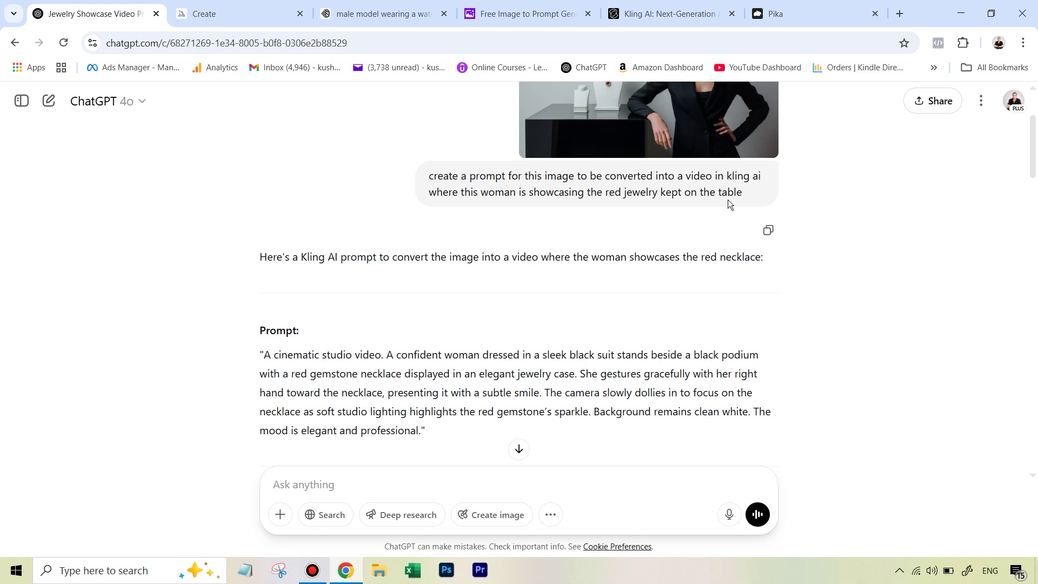
scroll(728, 200, "down", 3)
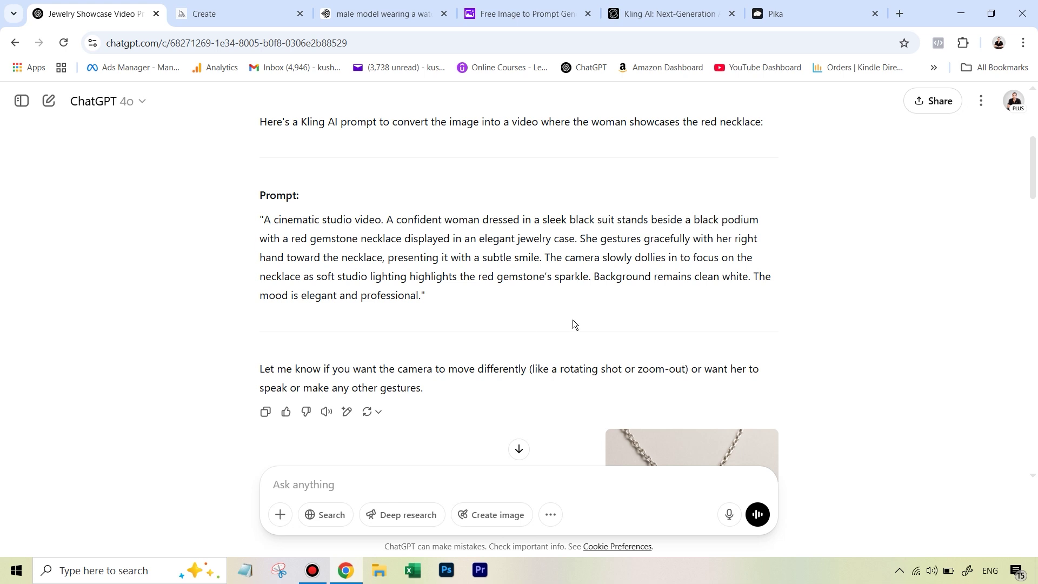
scroll(681, 256, "down", 10)
mouse_move(424, 286)
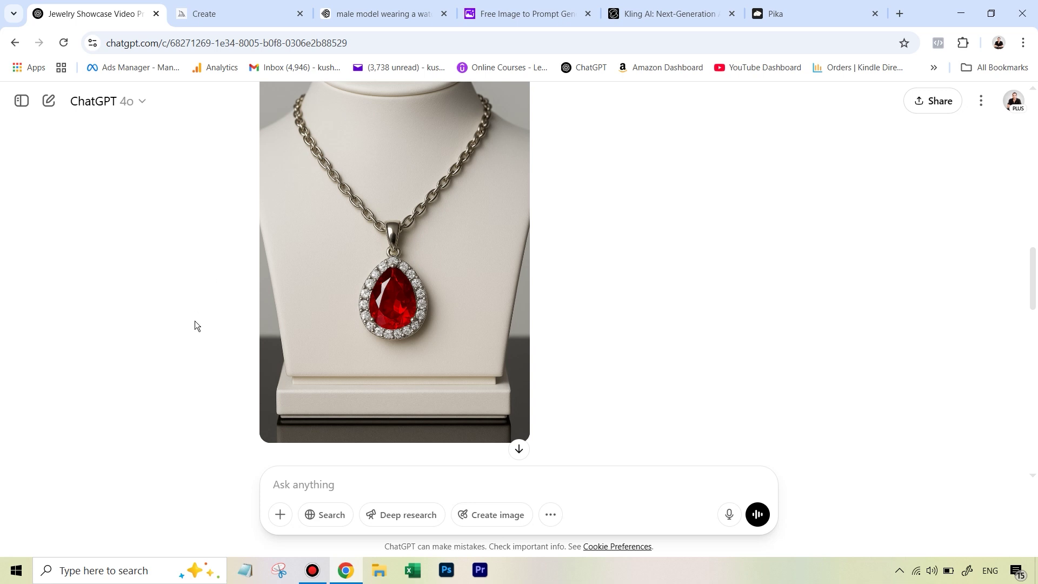
mouse_move(308, 277)
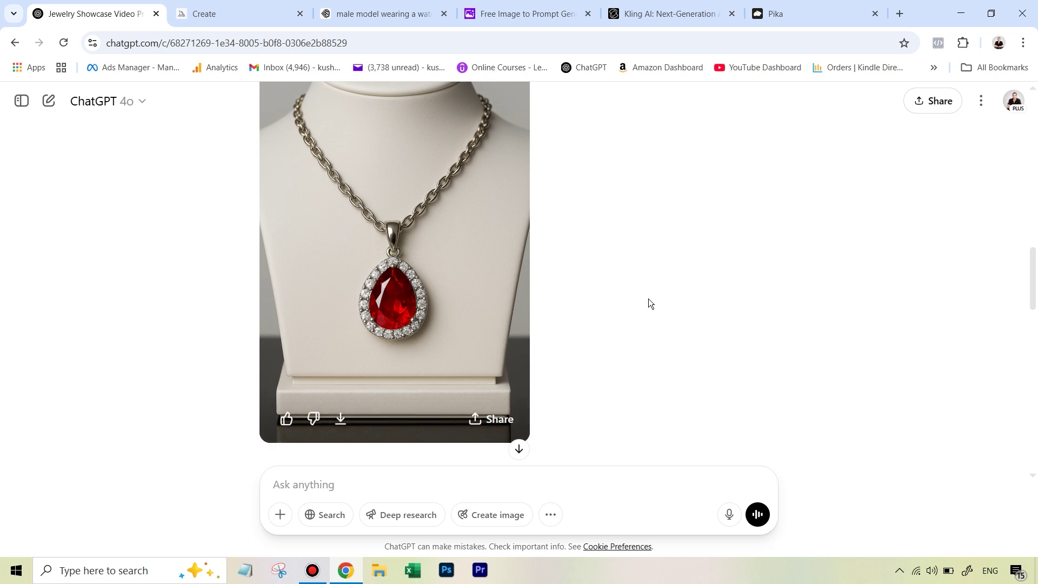
scroll(648, 303, "down", 5)
scroll(466, 208, "down", 1)
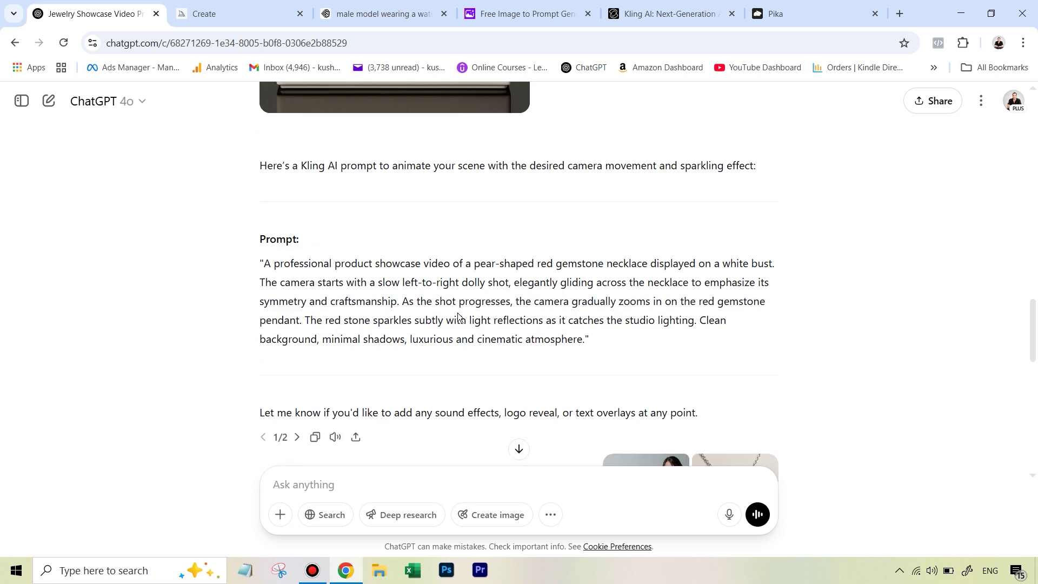
left_click_drag(267, 255, 540, 335)
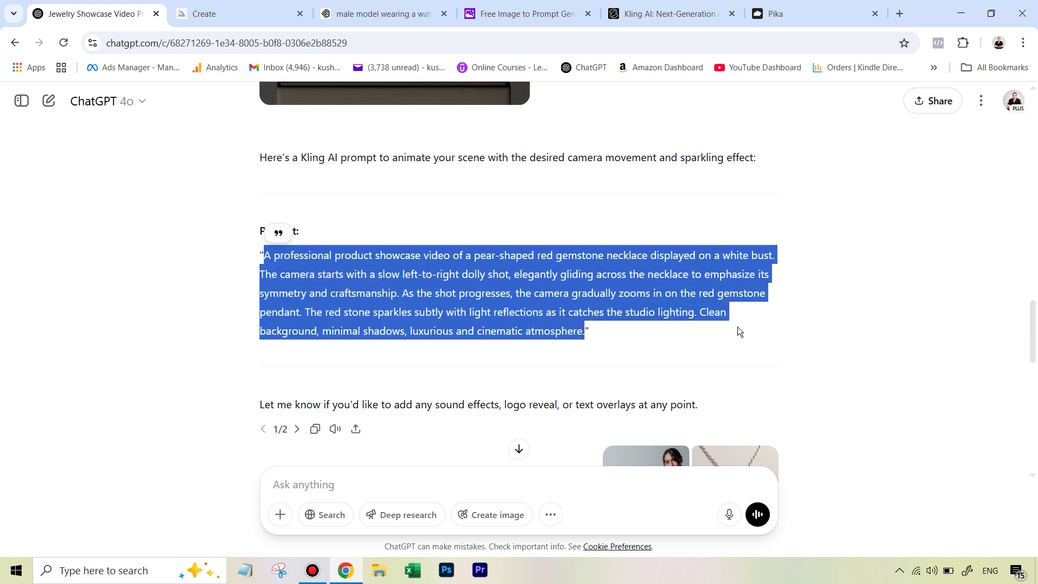
left_click(802, 306)
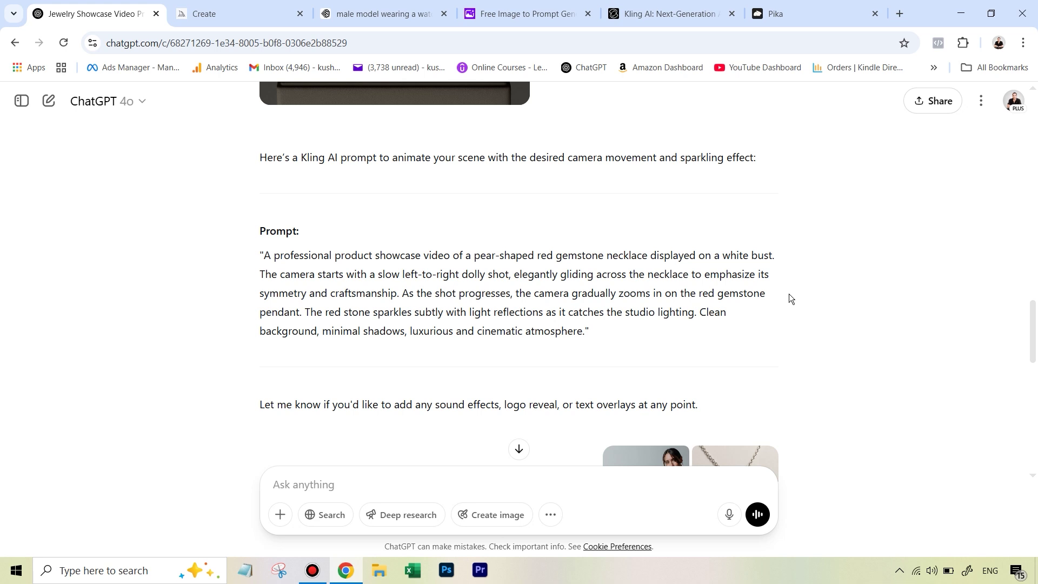
In Kling AI, play and pause the generated clip of the suited woman beside the red pendant.
left_click(661, 10)
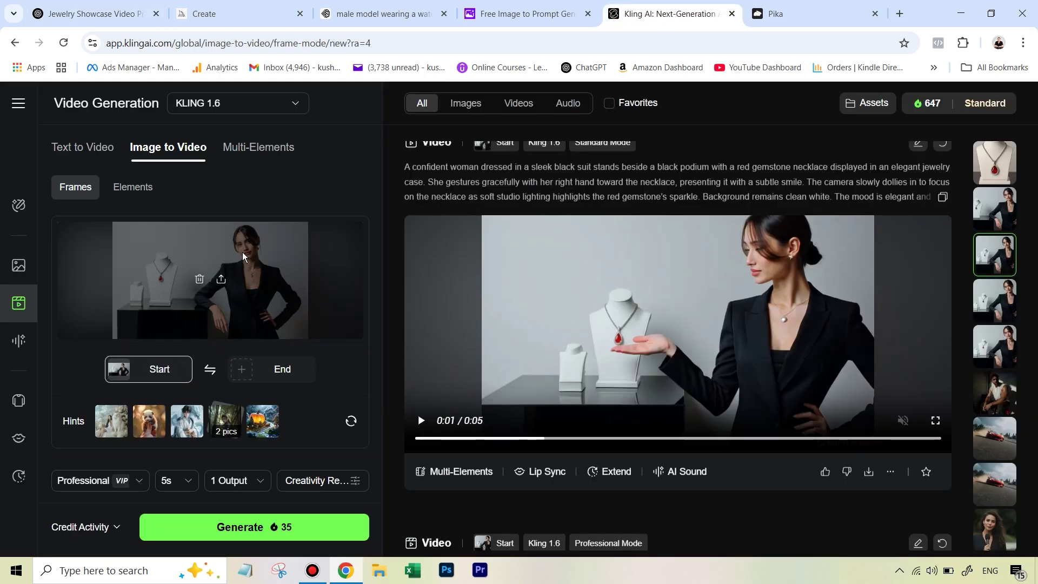
scroll(255, 302, "down", 4)
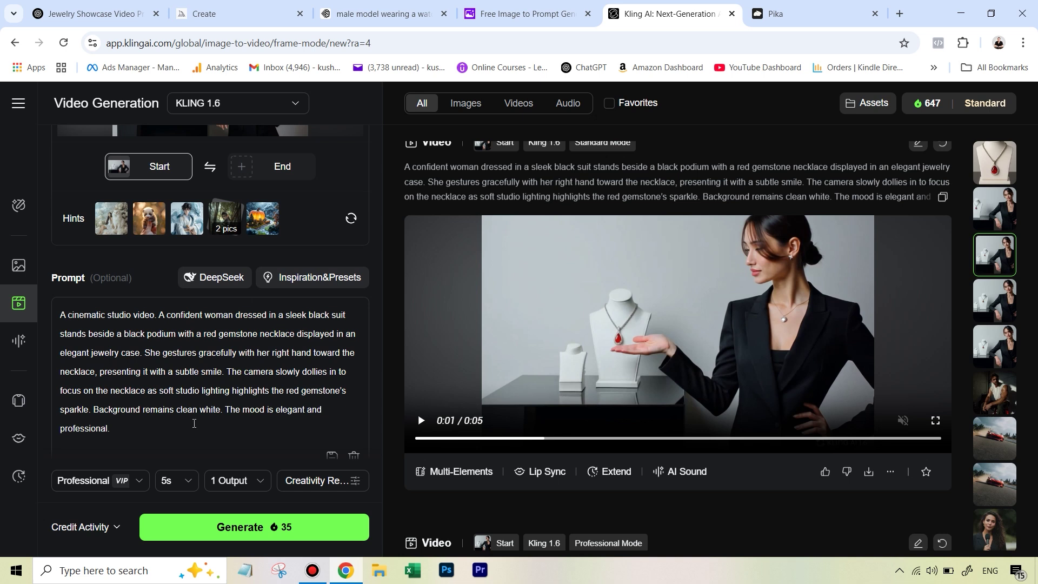
scroll(627, 460, "down", 3)
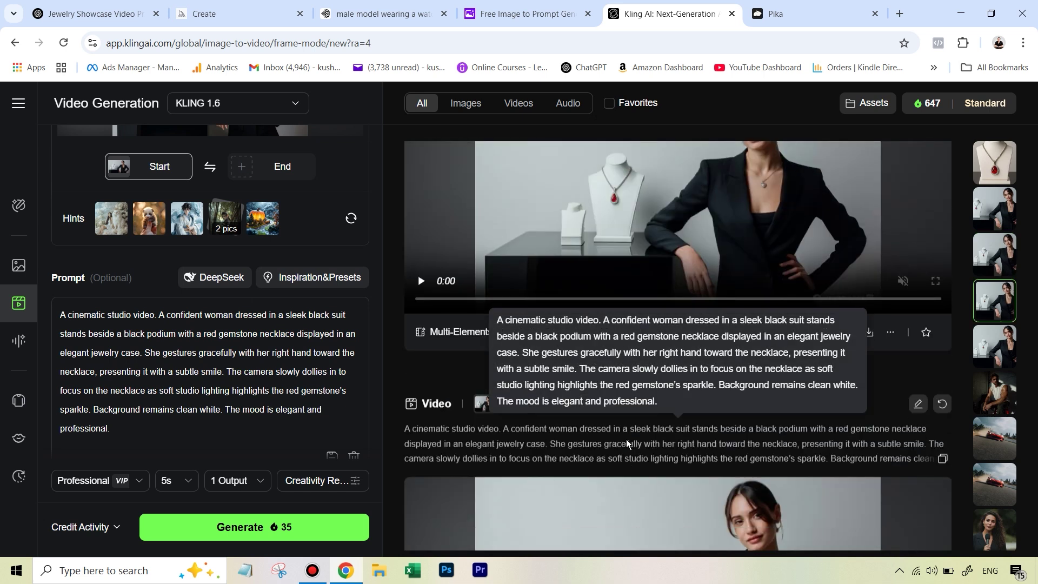
scroll(602, 441, "down", 8)
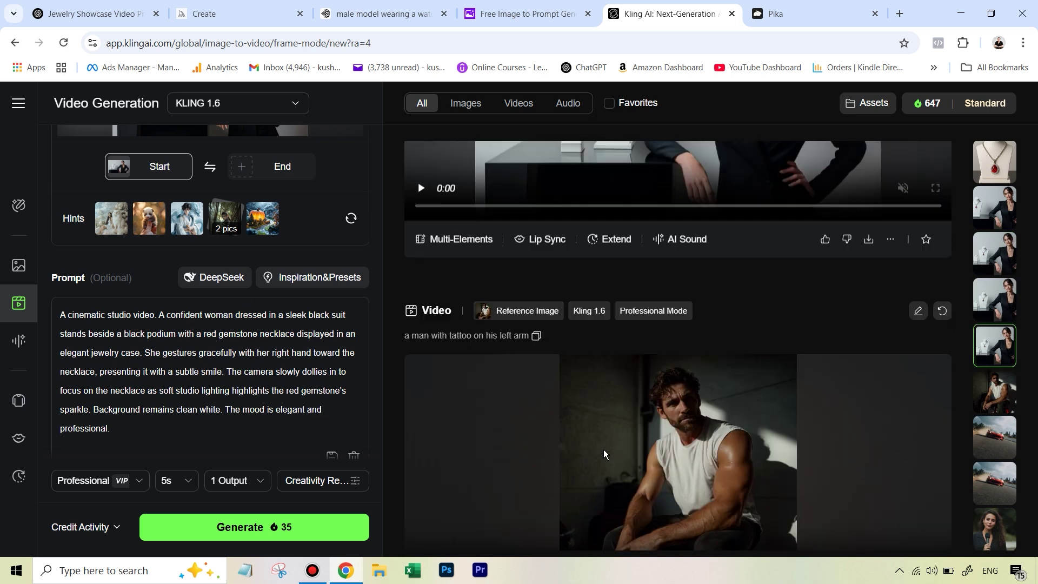
scroll(603, 453, "up", 5)
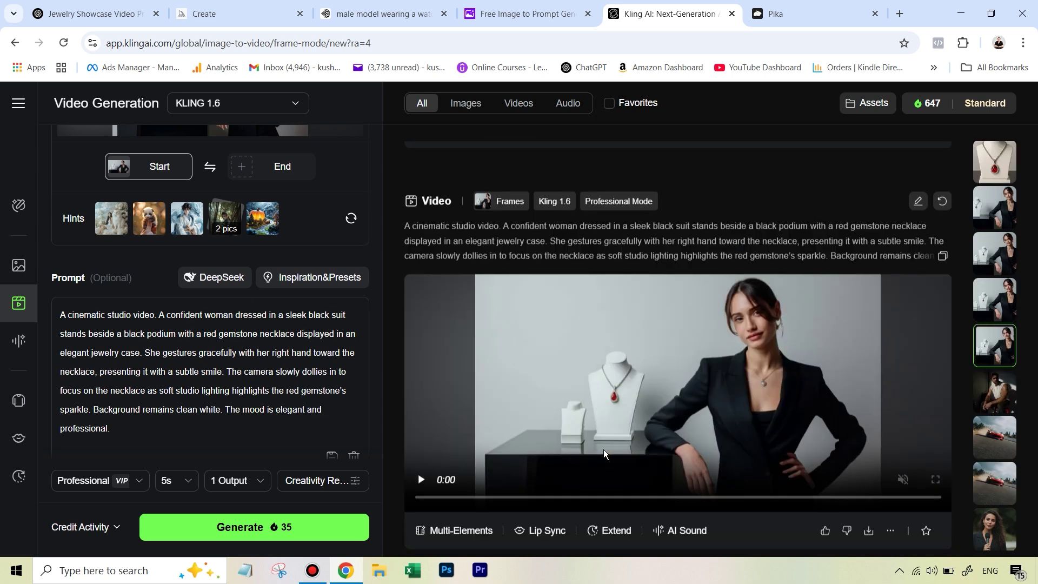
left_click(421, 479)
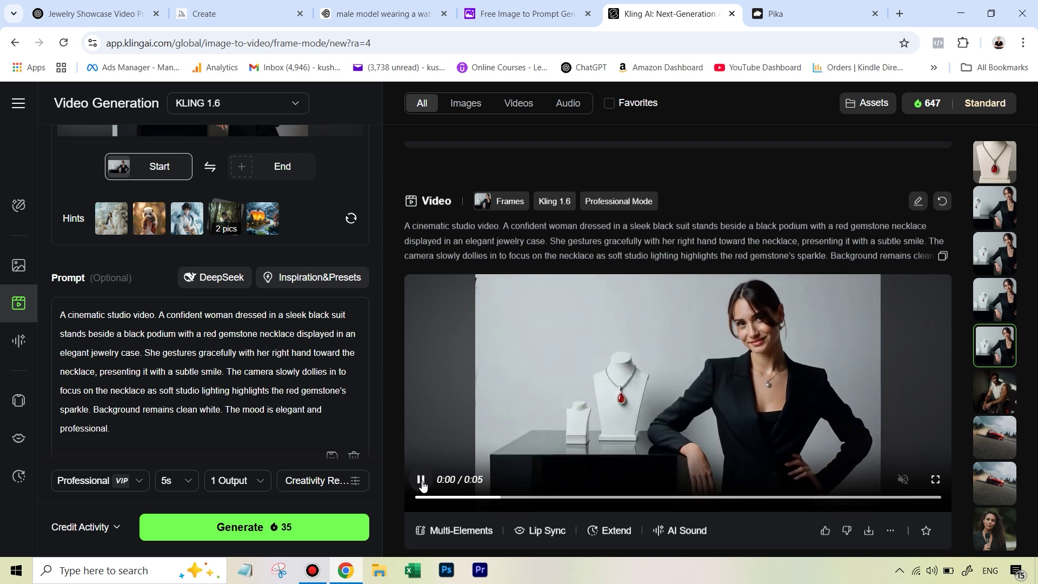
left_click(508, 481)
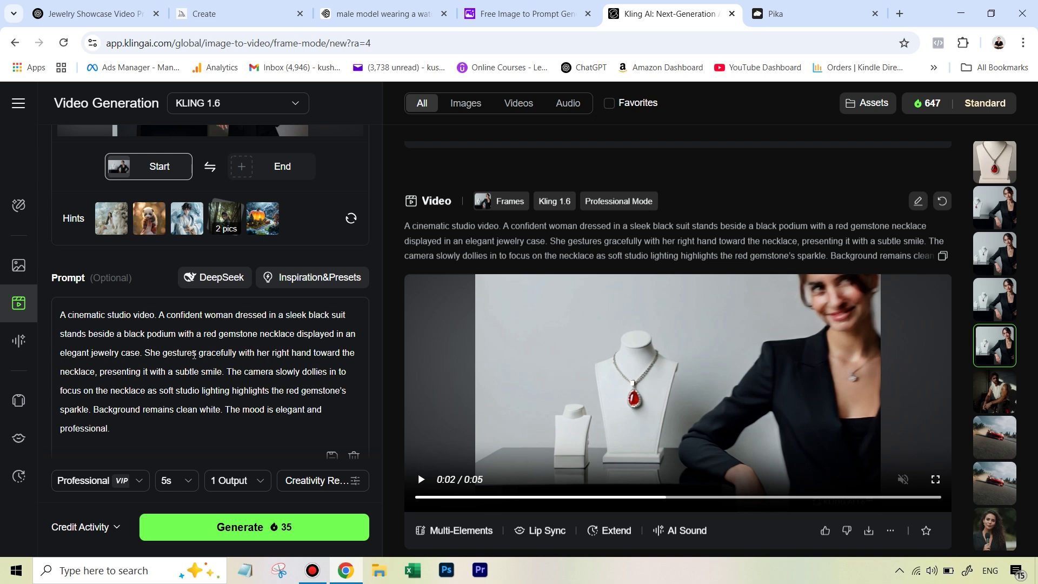
scroll(679, 296, "up", 6)
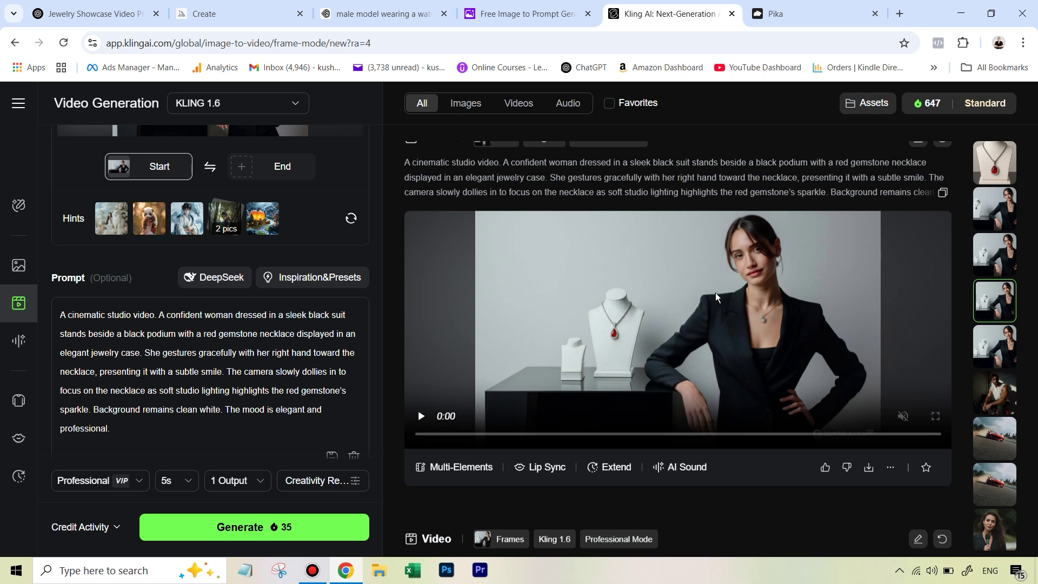
Play the woman-presenting-pendant clip, pause it at 0:04, then replay it from the start.
left_click(421, 417)
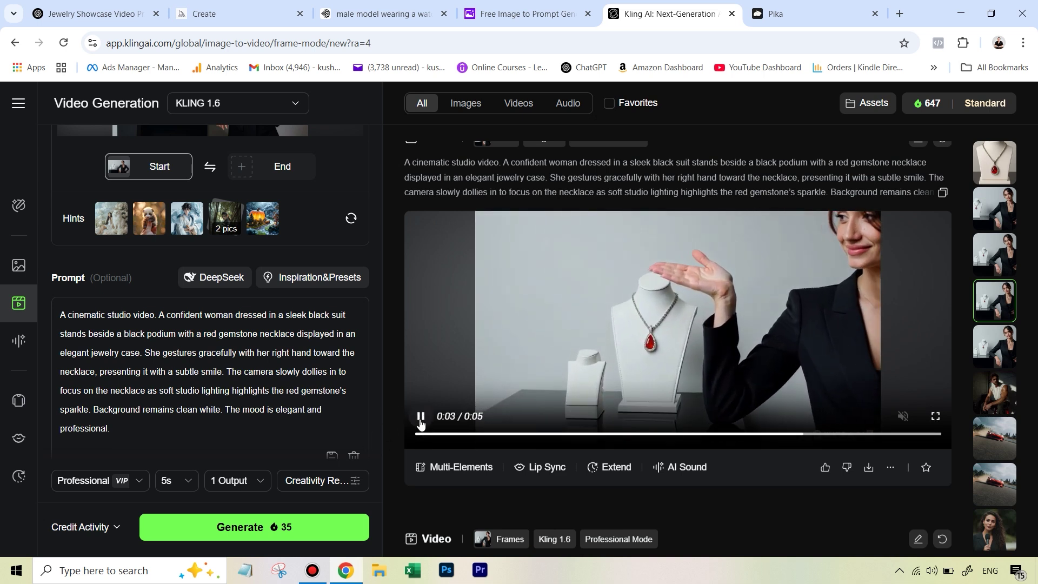
left_click(421, 417)
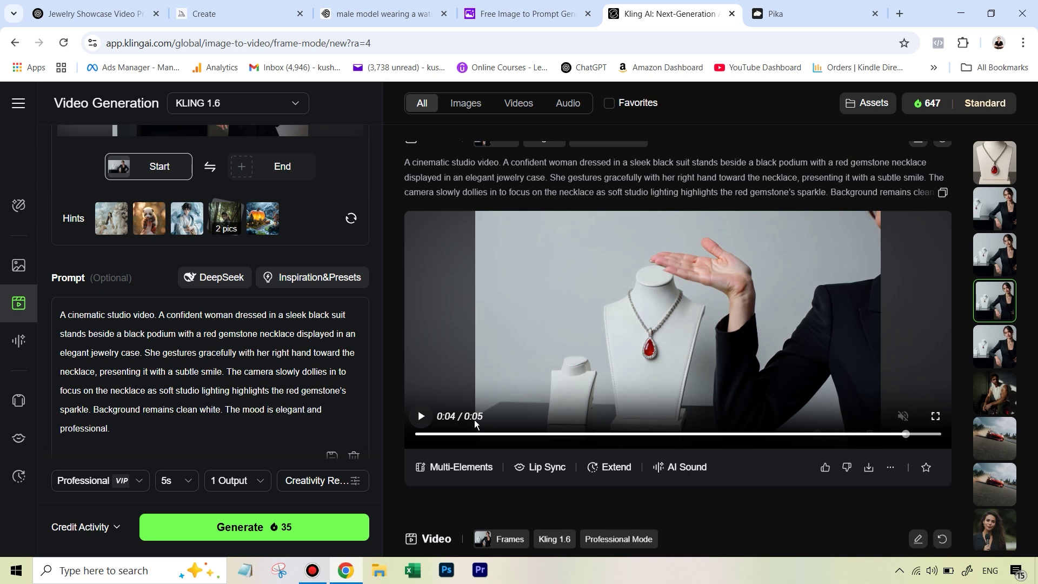
left_click(422, 415)
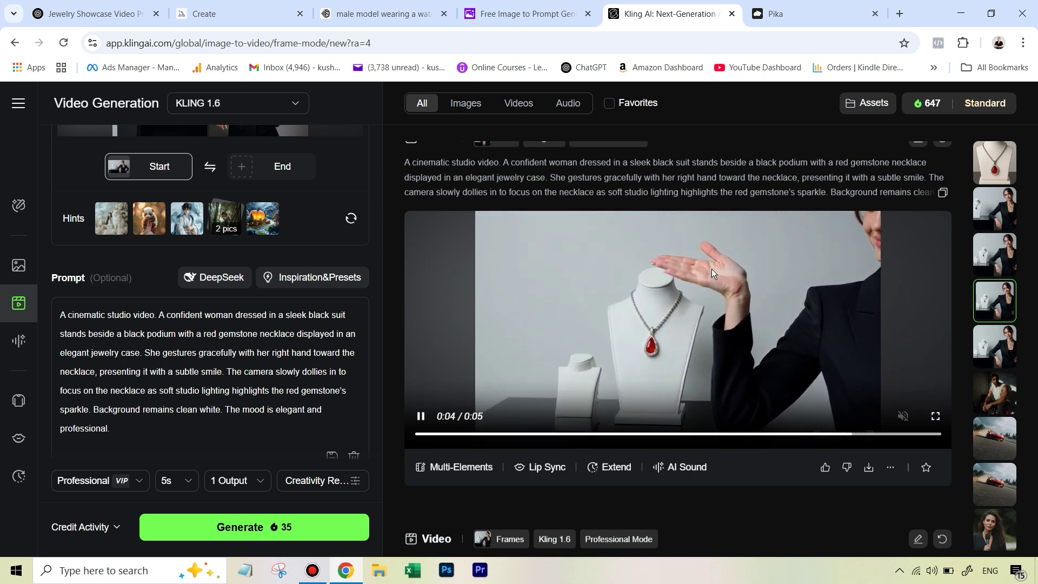
scroll(711, 268, "up", 3)
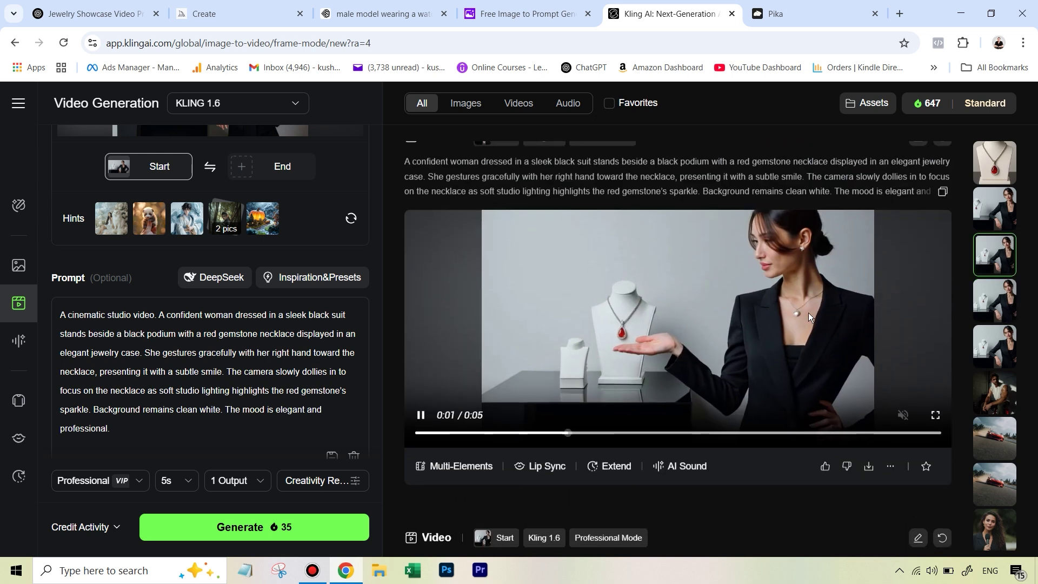
Scroll through earlier Kling AI generations to the clip of the woman facing the camera.
scroll(806, 313, "up", 2)
scroll(724, 394, "down", 2)
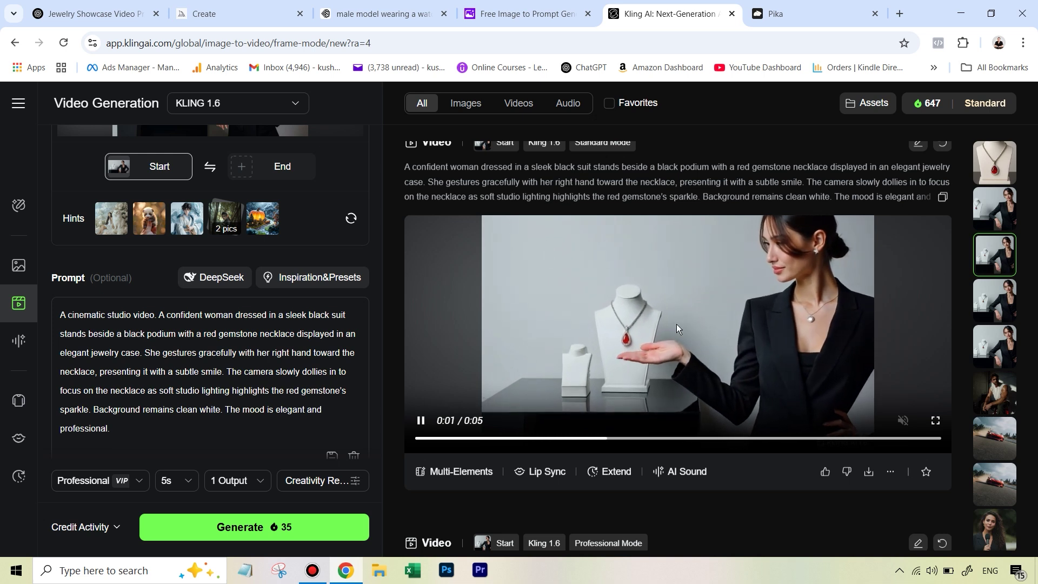
scroll(676, 323, "up", 5)
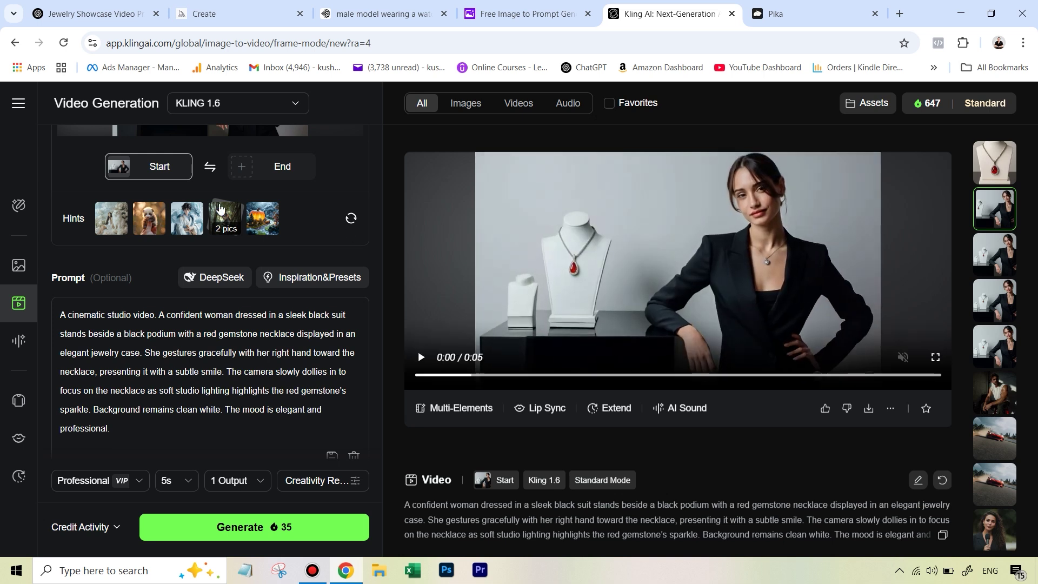
scroll(216, 208, "up", 4)
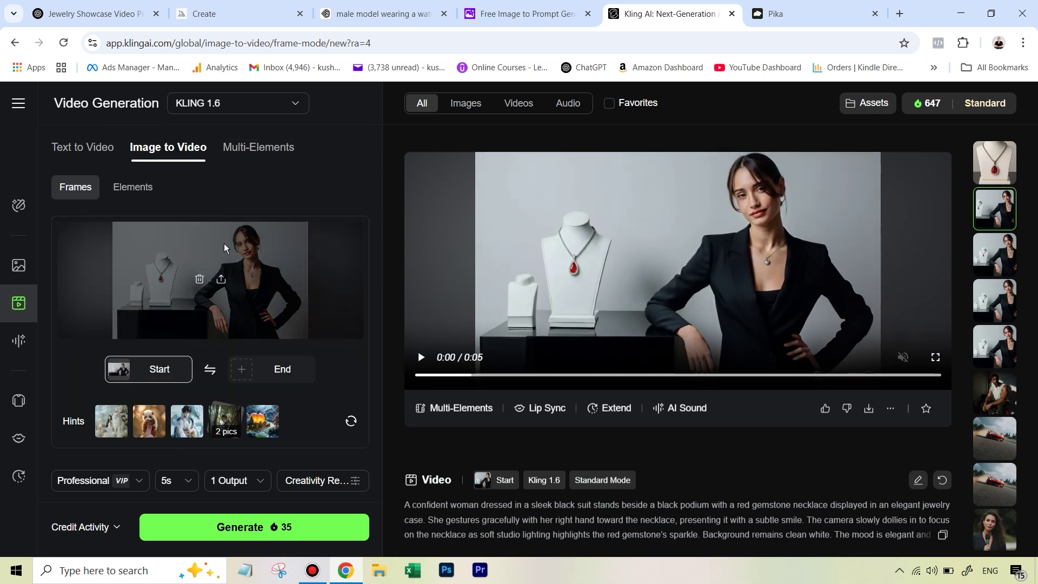
scroll(224, 249, "down", 4)
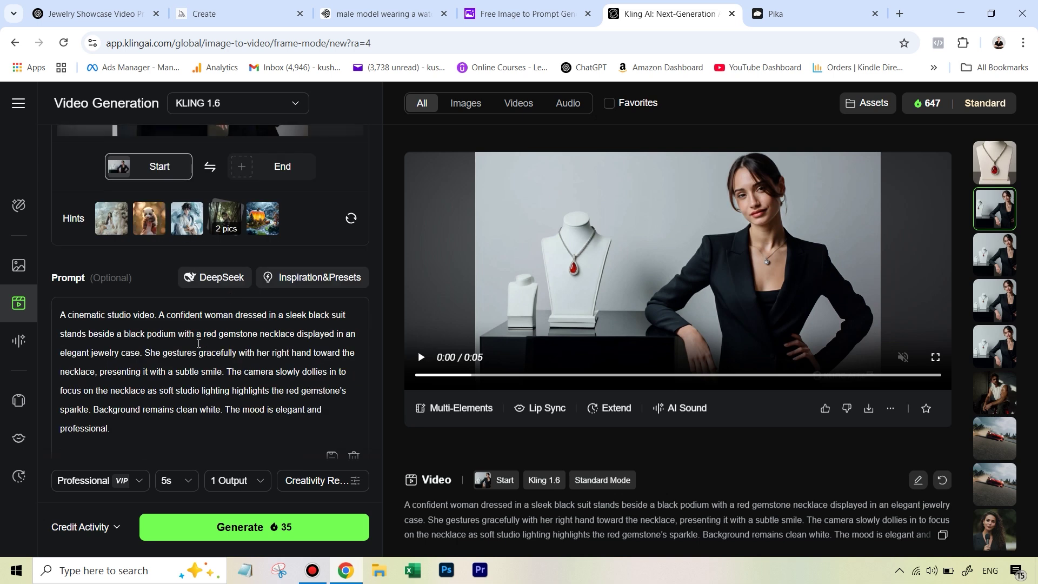
Watch the newest 10-second red teardrop pendant clip full screen.
scroll(664, 351, "up", 5)
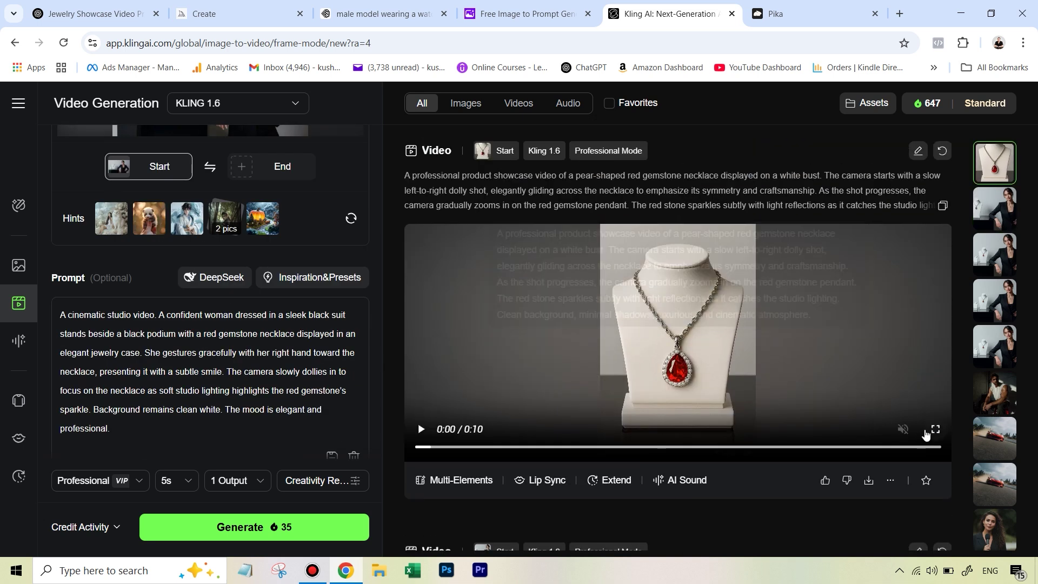
left_click(935, 429)
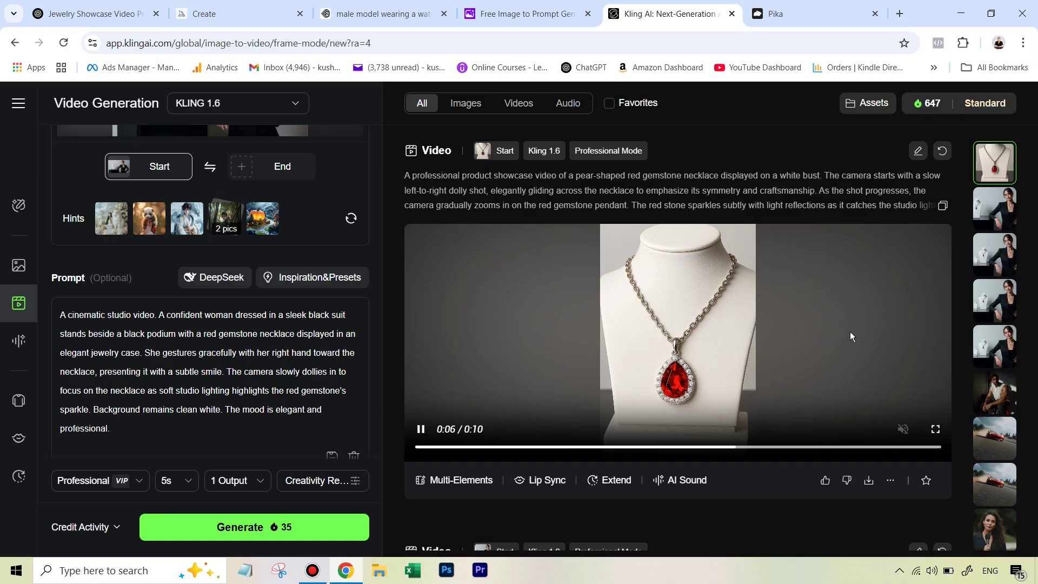
In Pika, watch the first library clip of the suited woman beside the pendant bust, then close it.
left_click(807, 18)
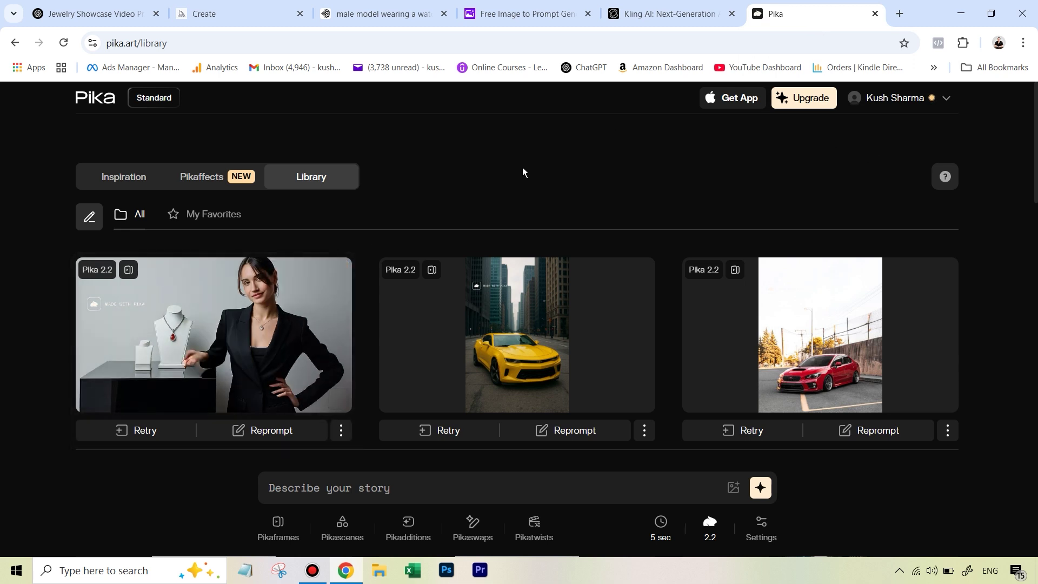
mouse_move(150, 303)
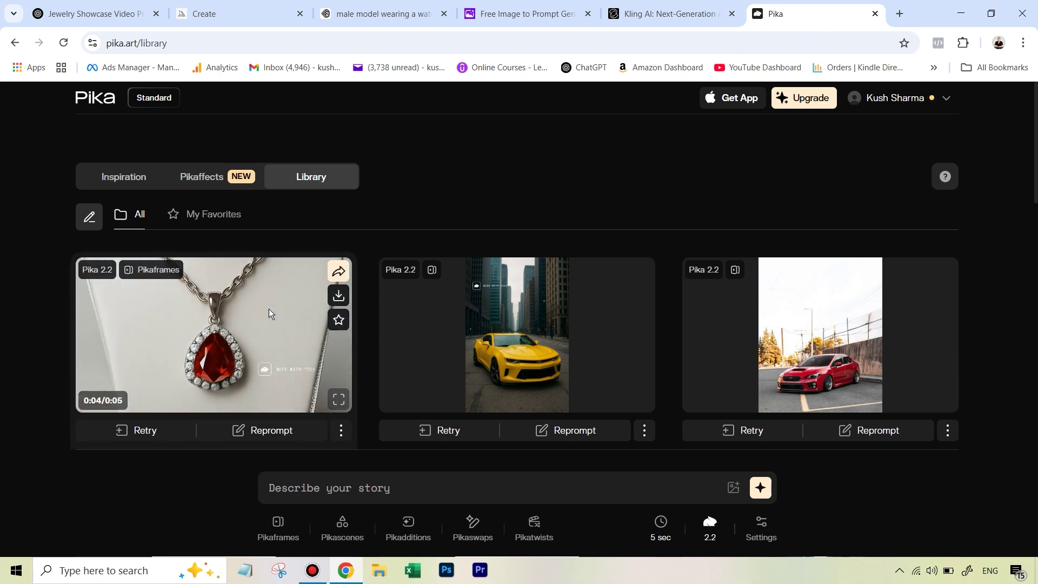
left_click(338, 398)
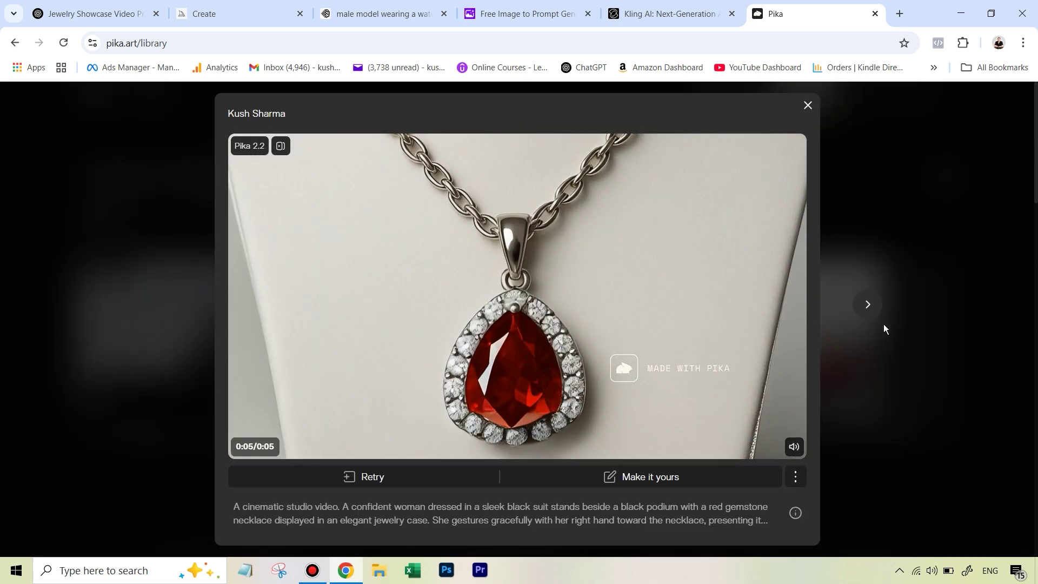
mouse_move(674, 297)
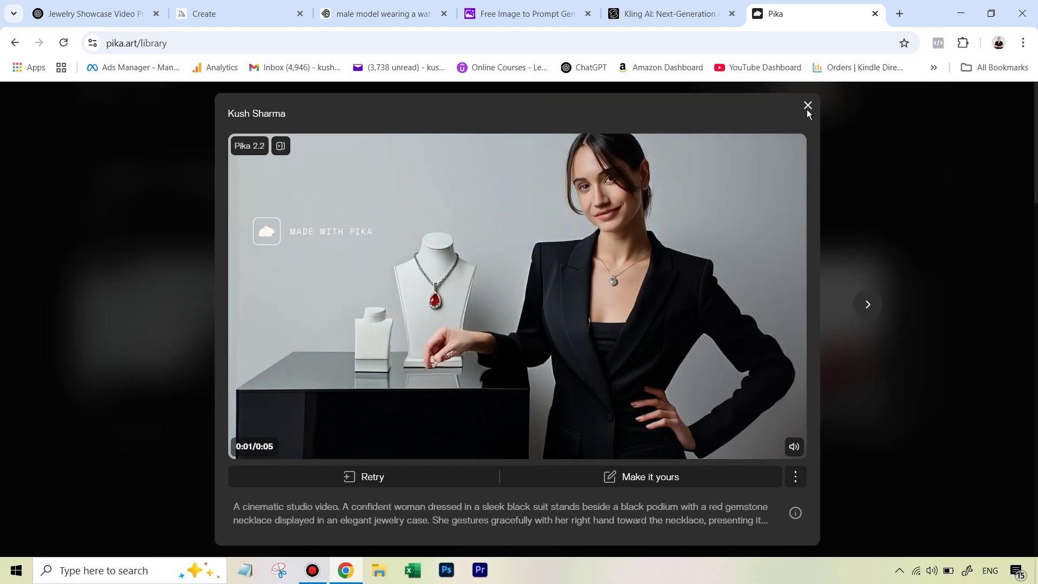
left_click(807, 107)
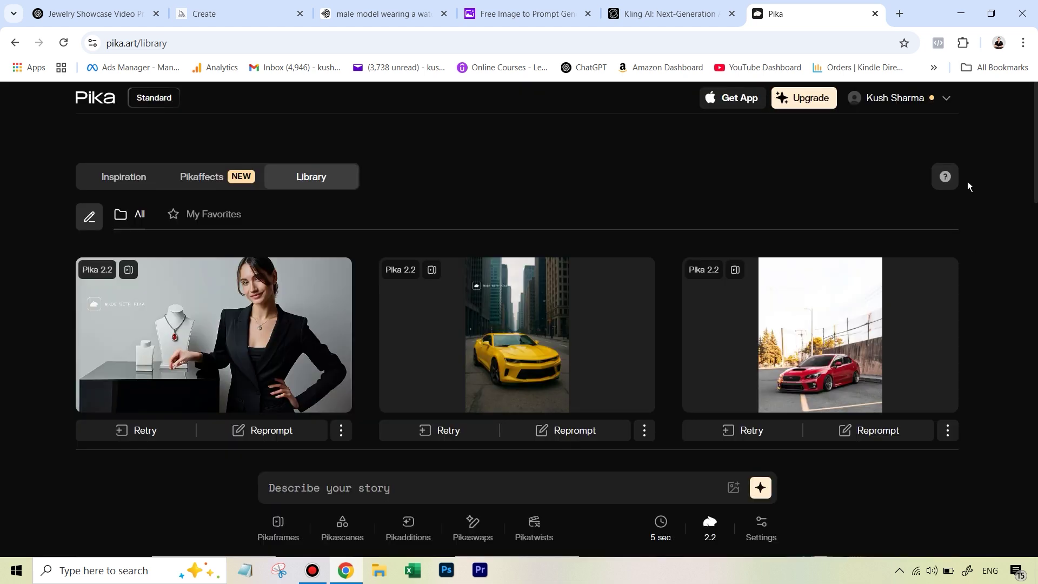